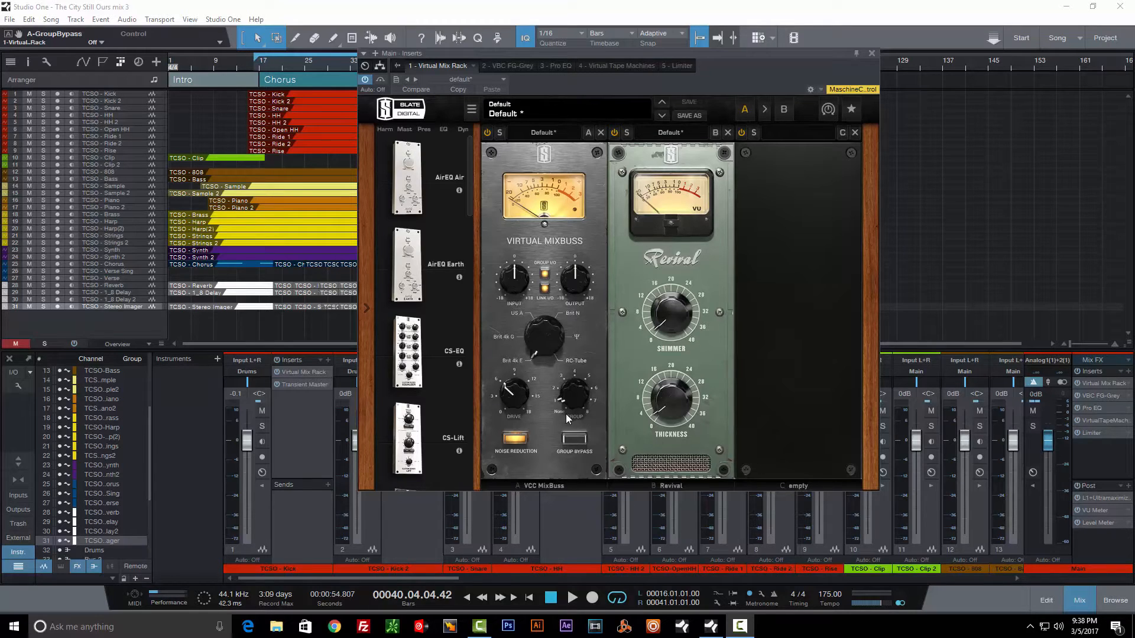
Move the main bus Virtual Mix Rack window aside and switch to the open song Untitled Song 8.14.16
left_click_drag(504, 52, 612, 69)
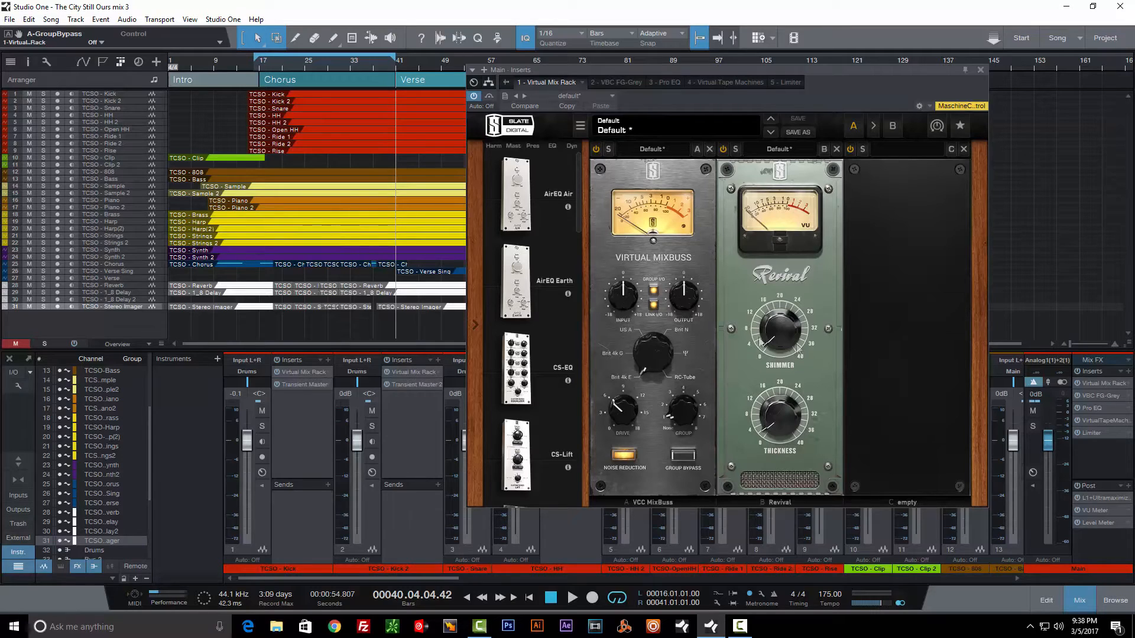
left_click(1099, 384)
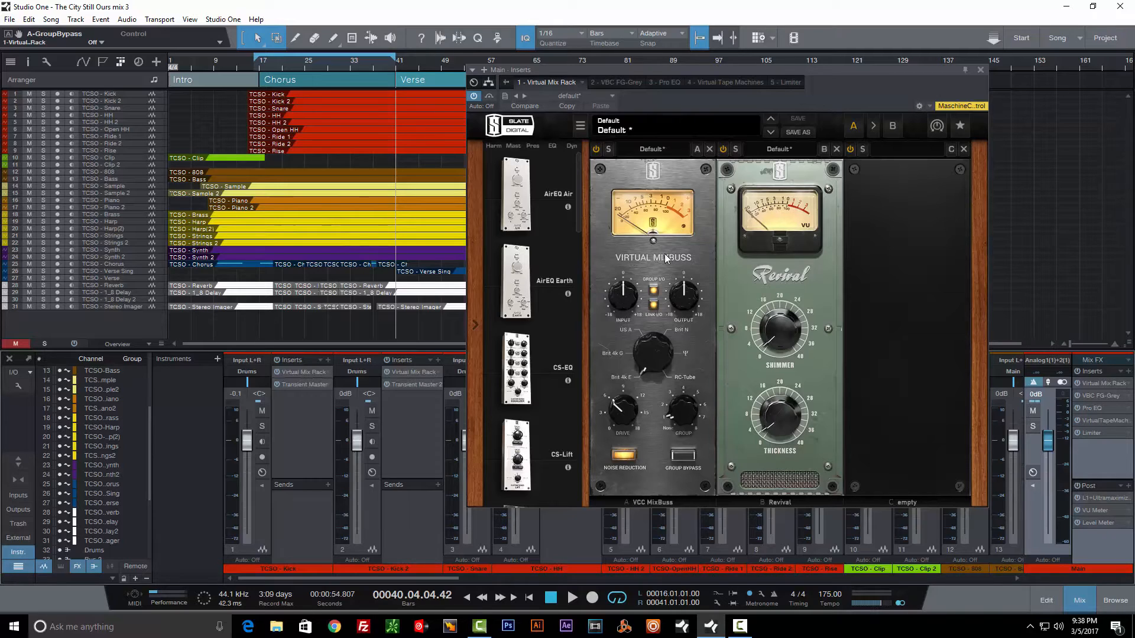
left_click(1077, 39)
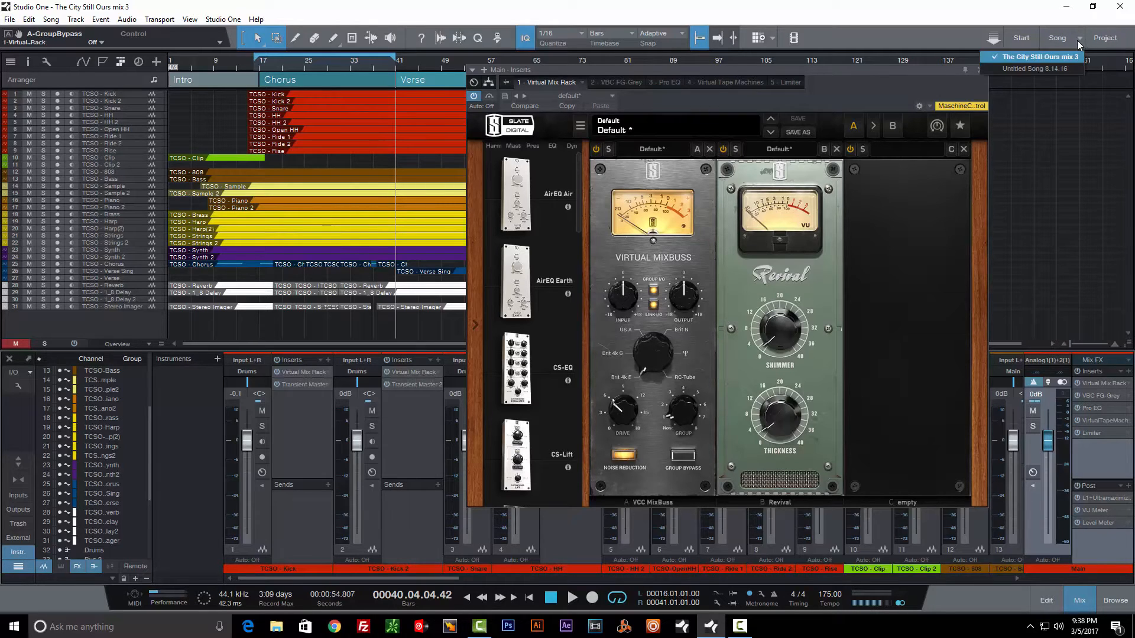
left_click(1058, 69)
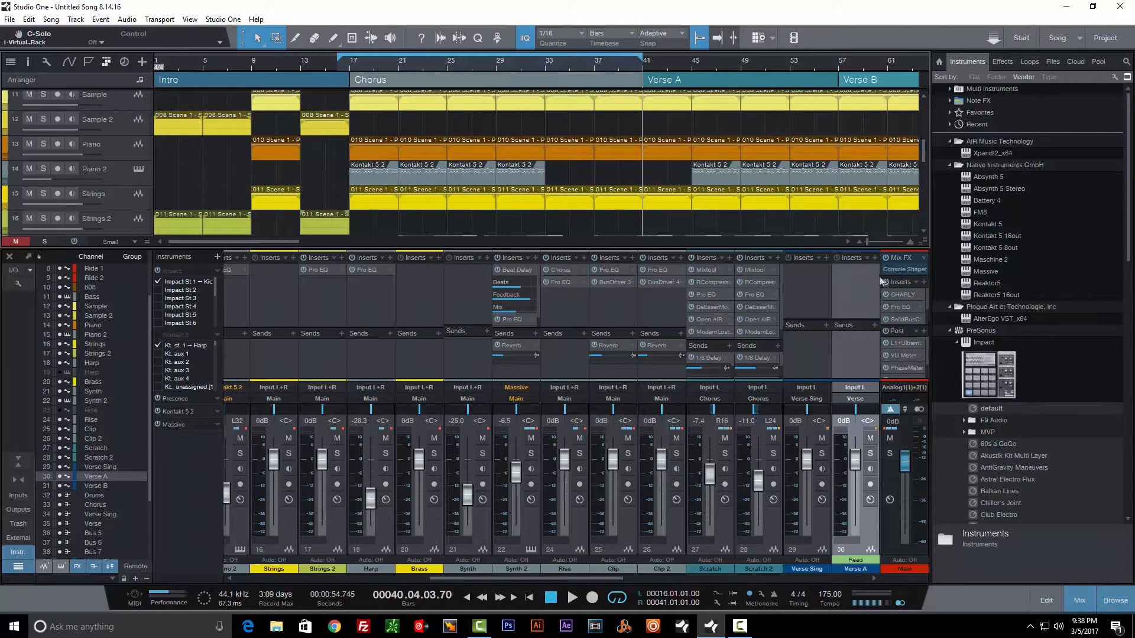
Hide the browser to give the arrangement and mixer the full window width
double_click(929, 294)
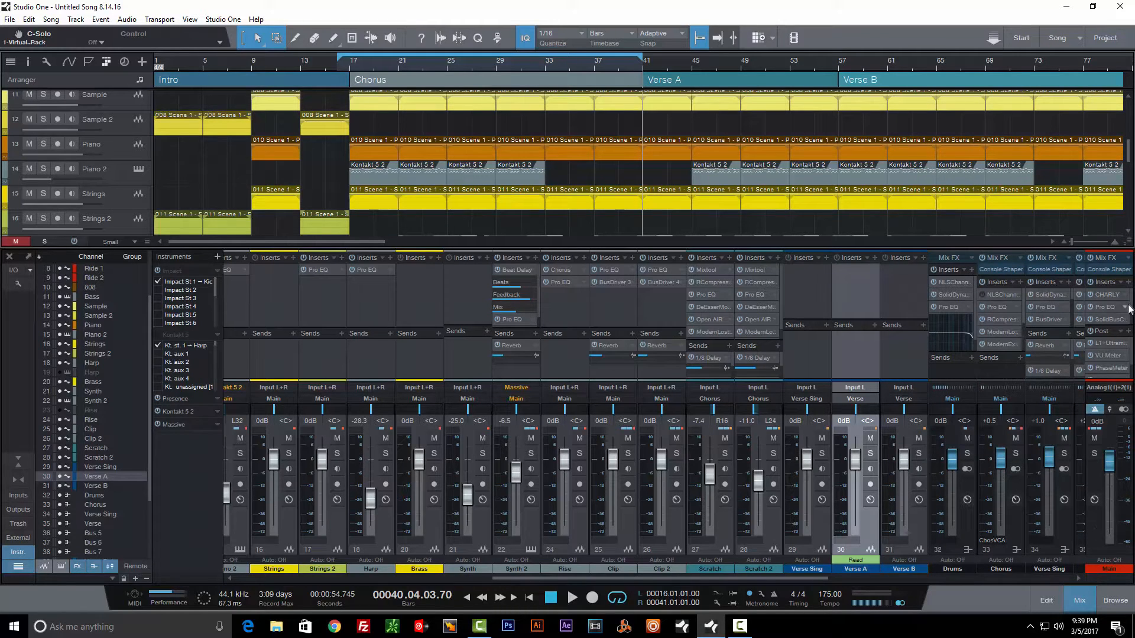
scroll(1128, 318, "down", 2)
scroll(1130, 314, "up", 2)
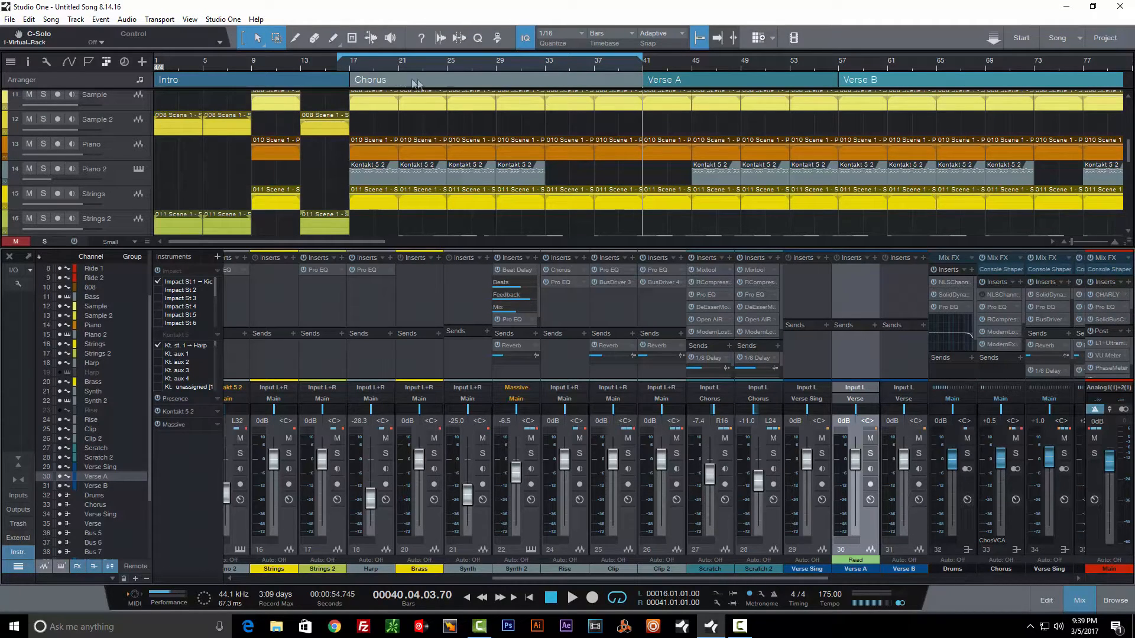
Play the song's chorus from bar 16 to about bar 40 and stop playback
left_click(338, 65)
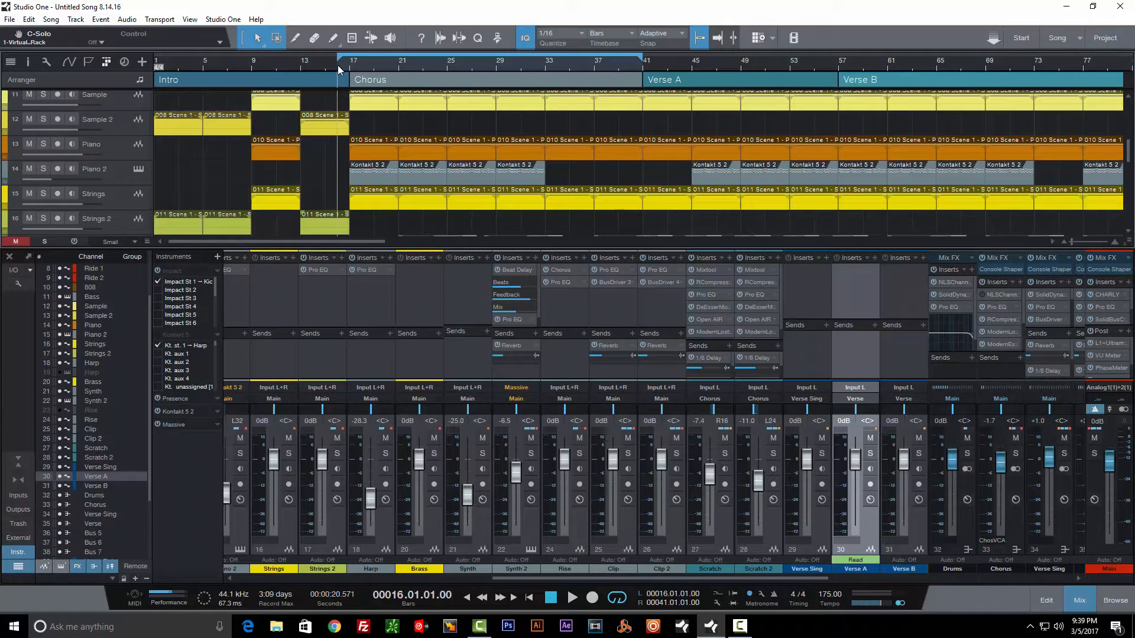
key("space")
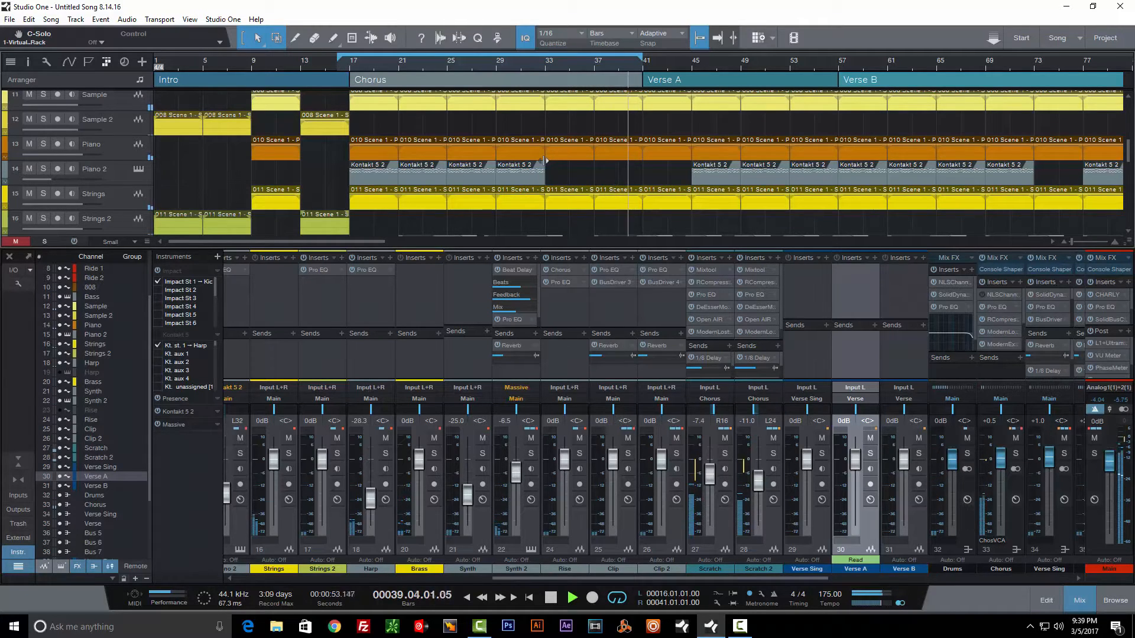
key("space")
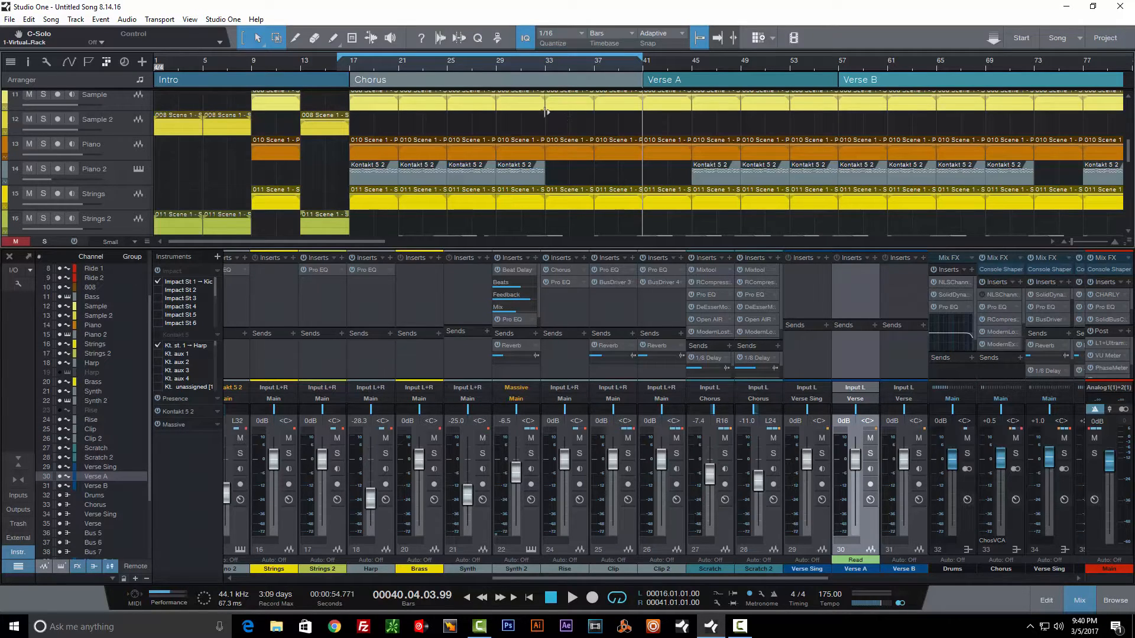
Switch to the song The City Still Ours mix 3 and play its chorus from bar 16
left_click(1079, 35)
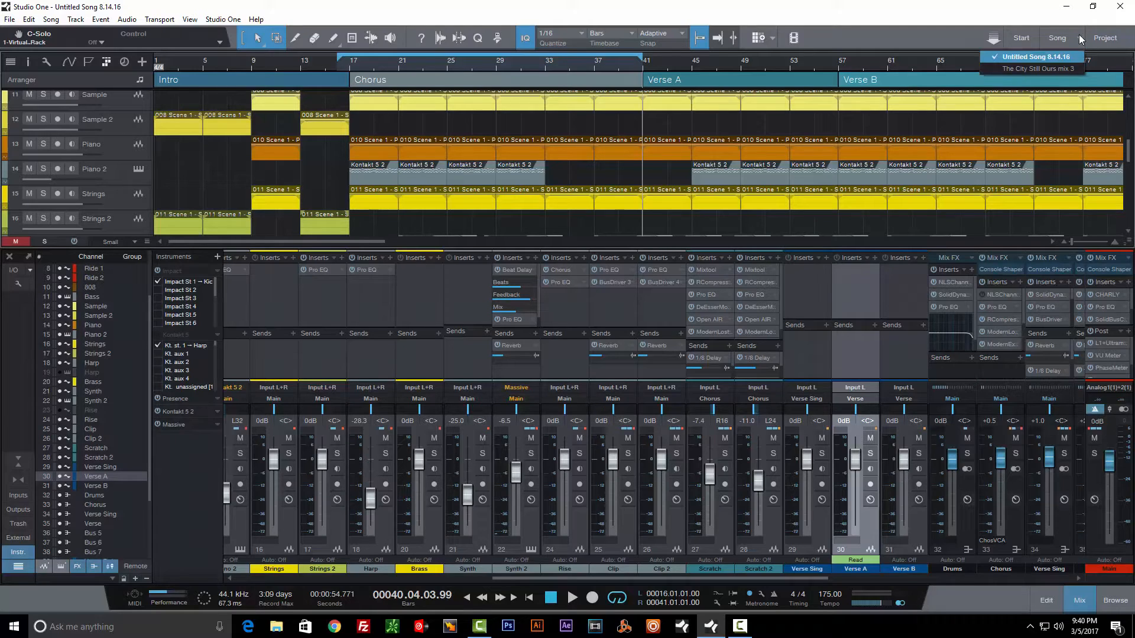
left_click(1057, 69)
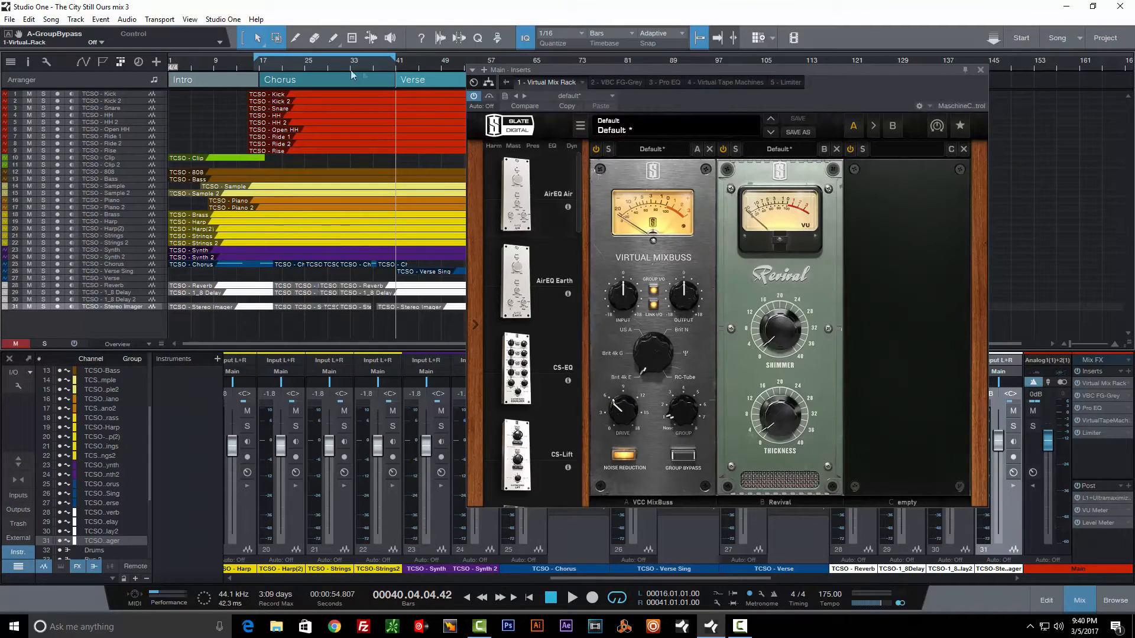
left_click(254, 62)
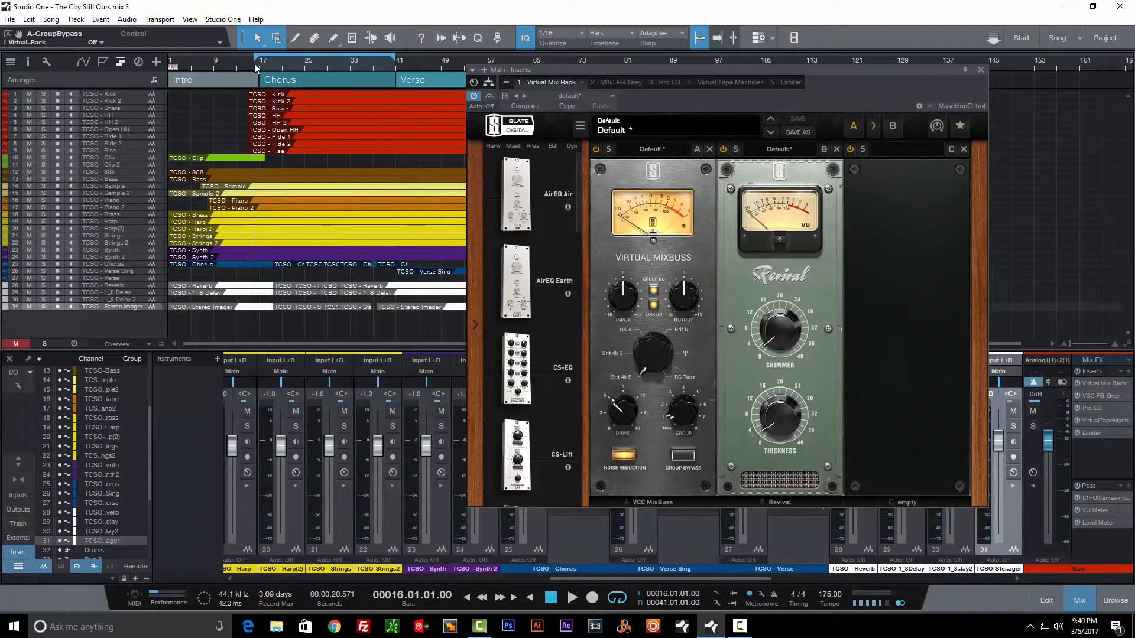
key("space")
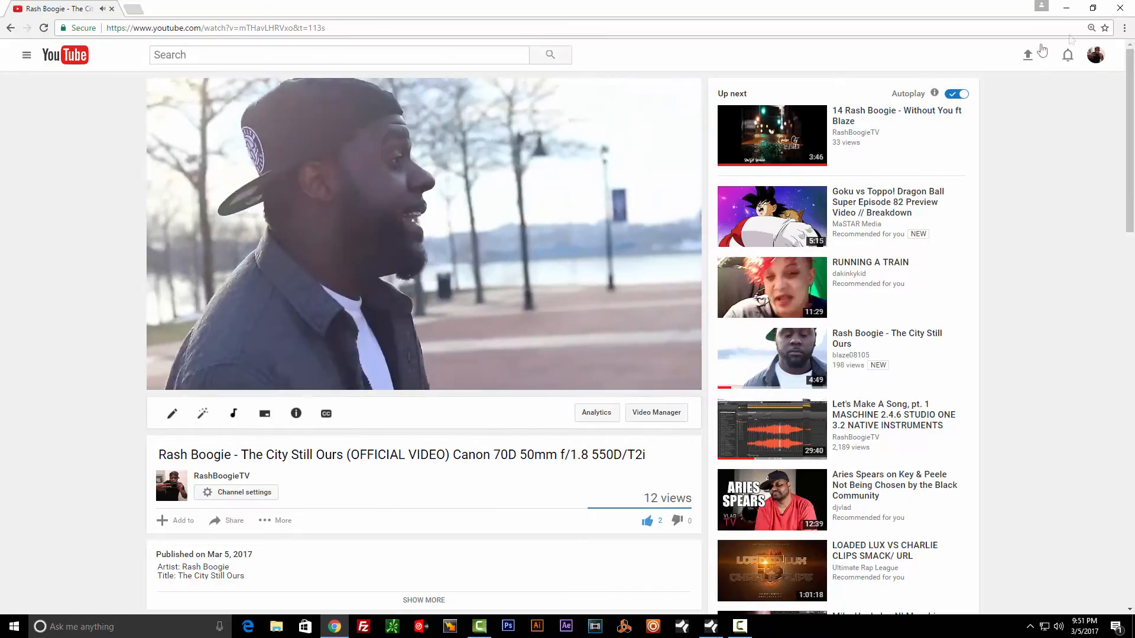
Return to Studio One, view the Virtual Mix Rack on the main bus, and close its window
left_click(169, 379)
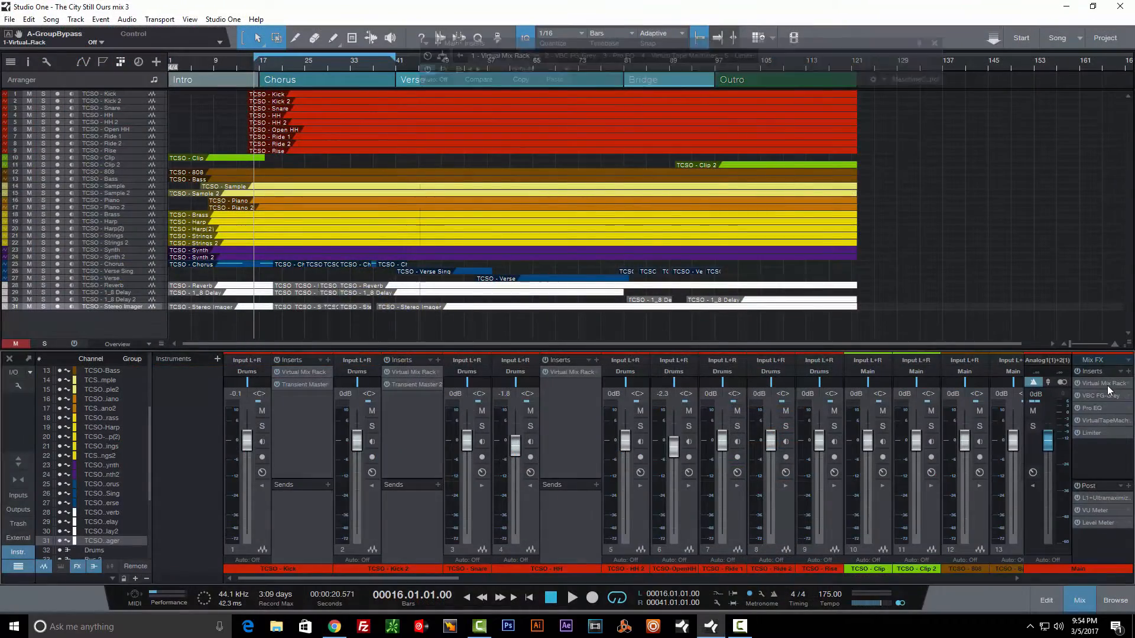
left_click(1104, 383)
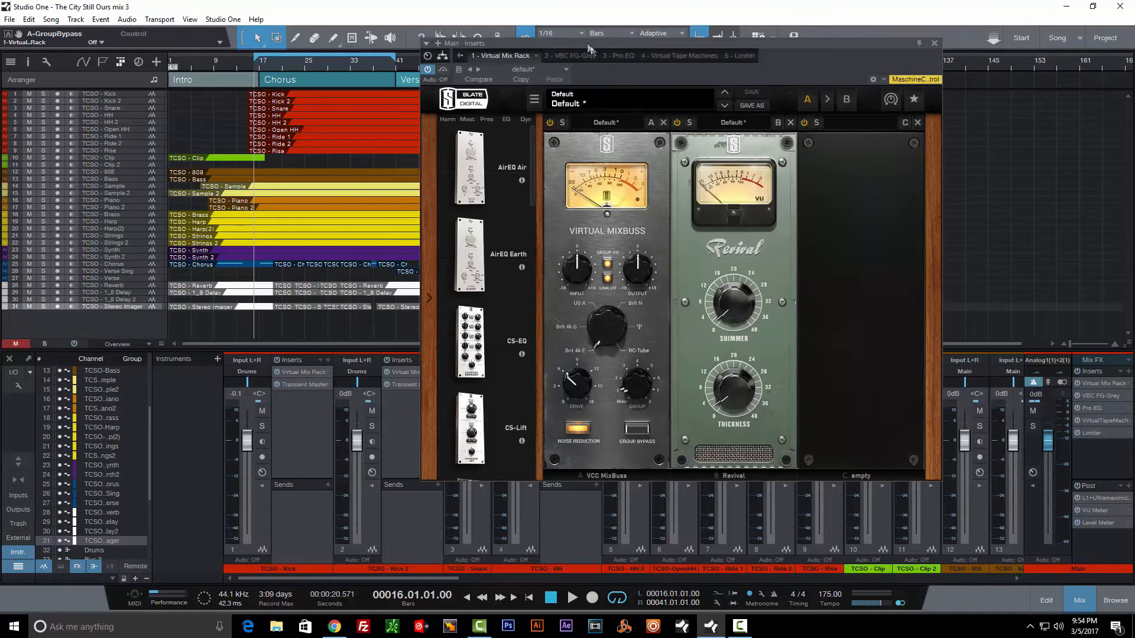
left_click_drag(587, 44, 605, 57)
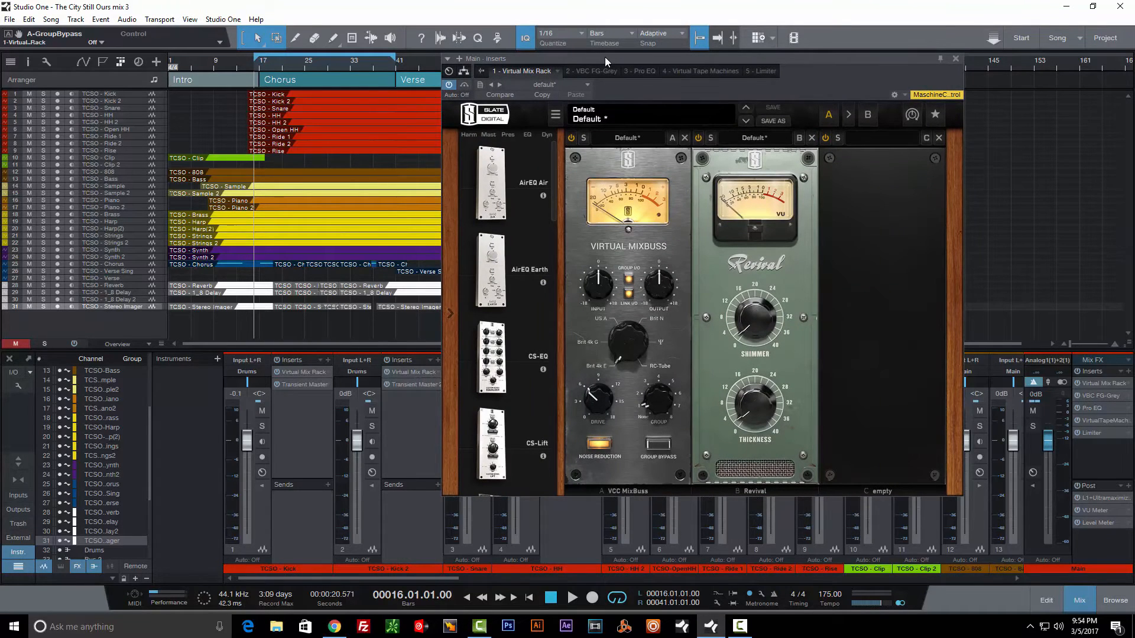
left_click(956, 60)
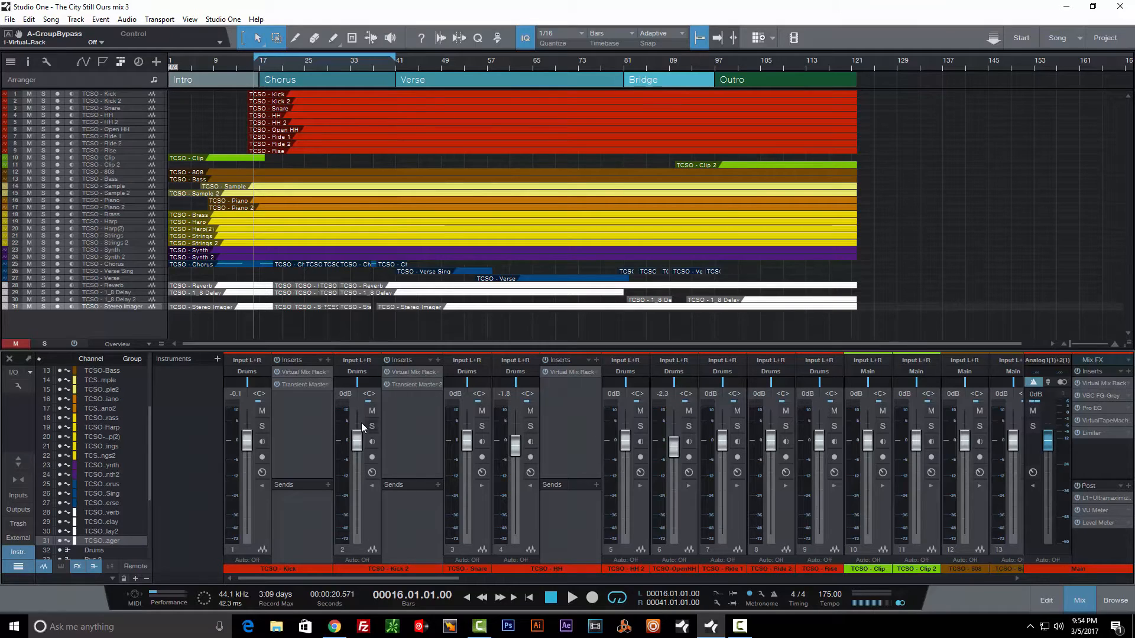
Inspect the Virtual Channel modules in the Virtual Mix Racks on Kick, Kick 2 and HH, then close the rack window
left_click(307, 372)
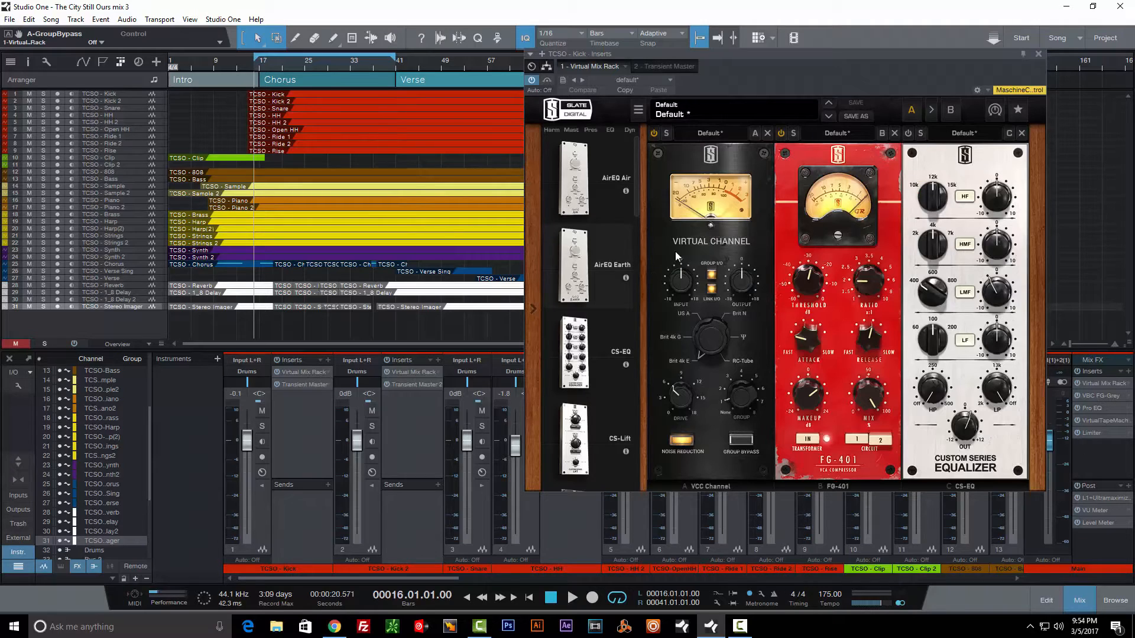
left_click(406, 374)
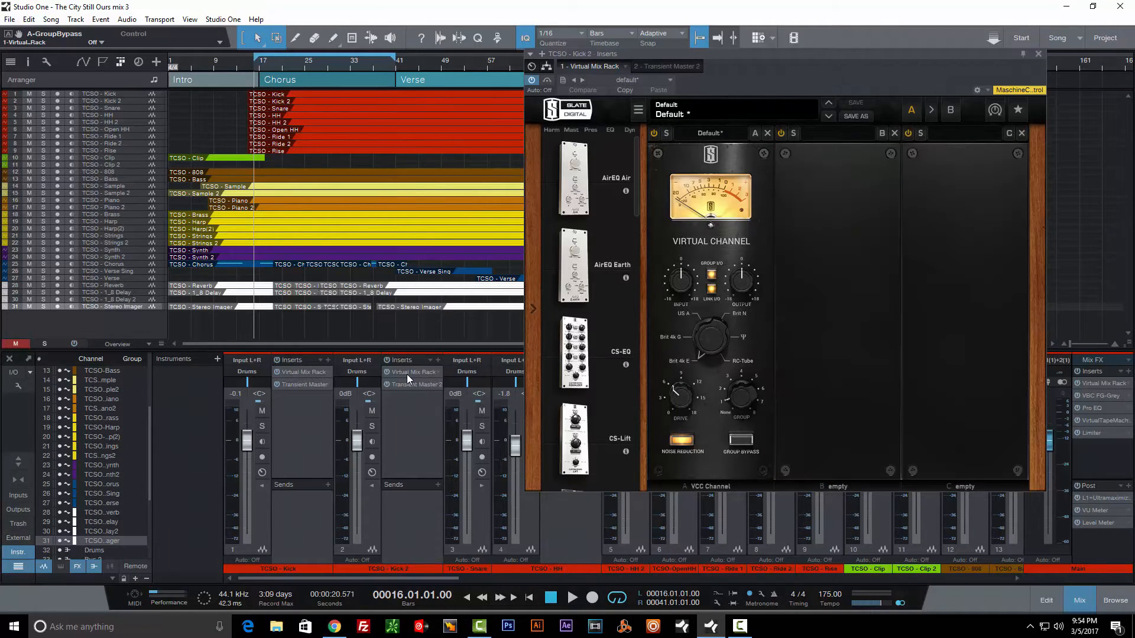
left_click_drag(442, 579, 467, 577)
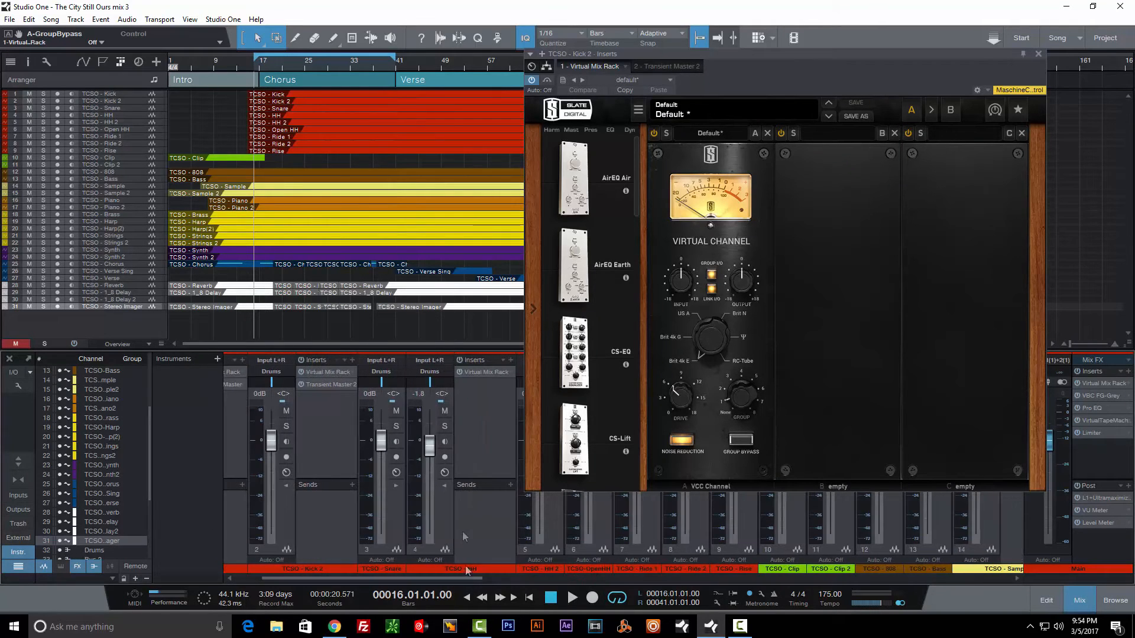
left_click(477, 375)
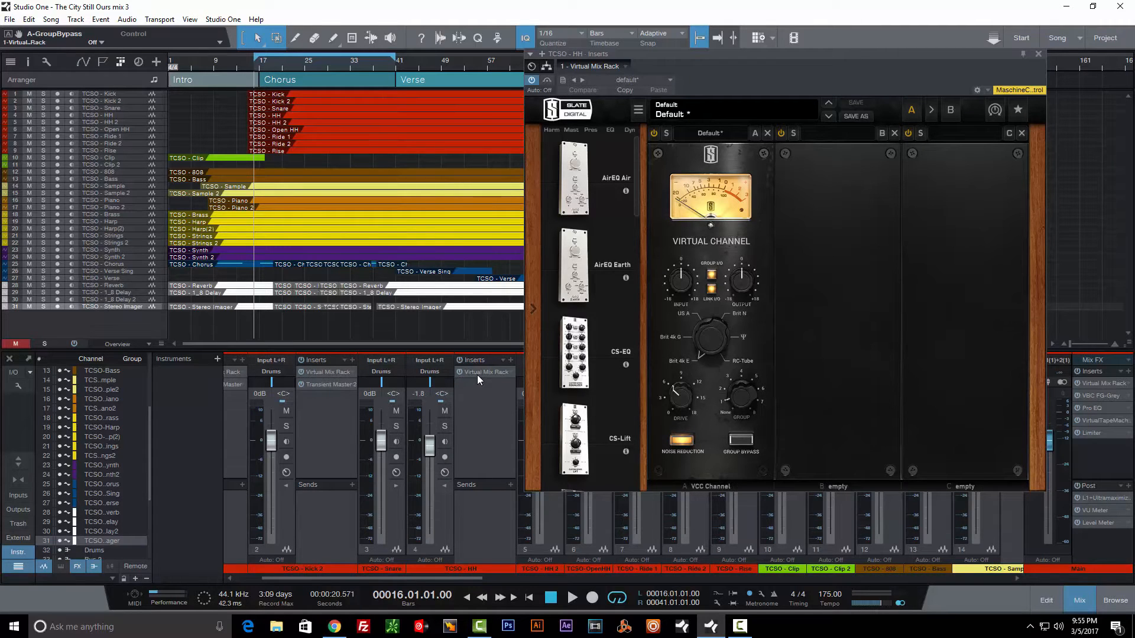
left_click(1038, 54)
Compare the group knob on the main bus Virtual Mixbuss with the one on Kick 2's Virtual Channel
left_click(1105, 384)
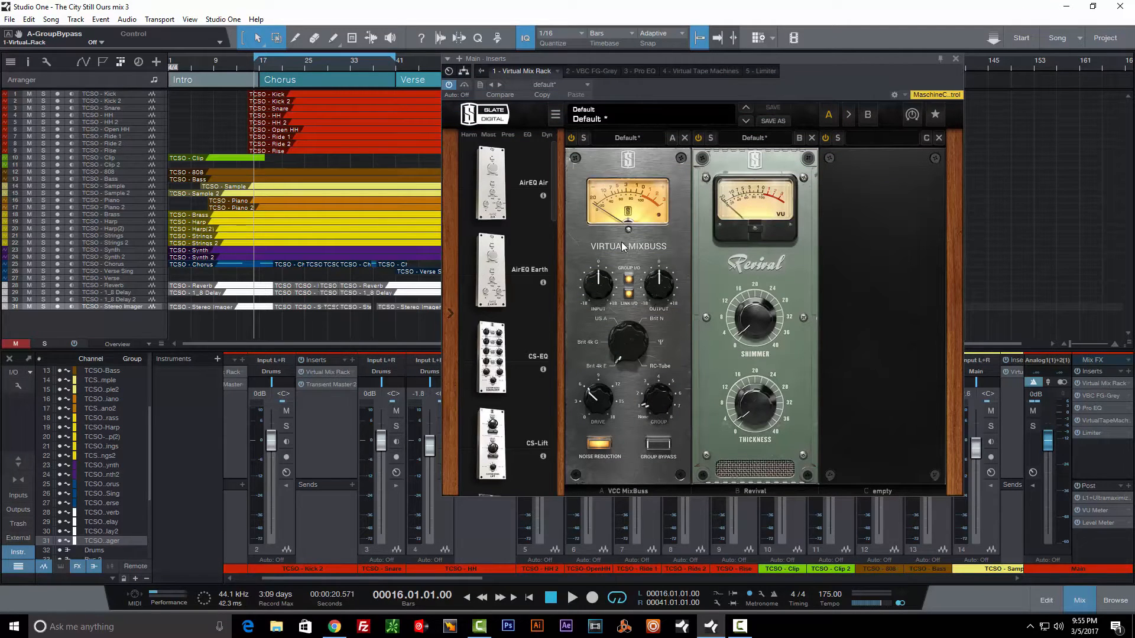
mouse_move(654, 401)
double_click(313, 372)
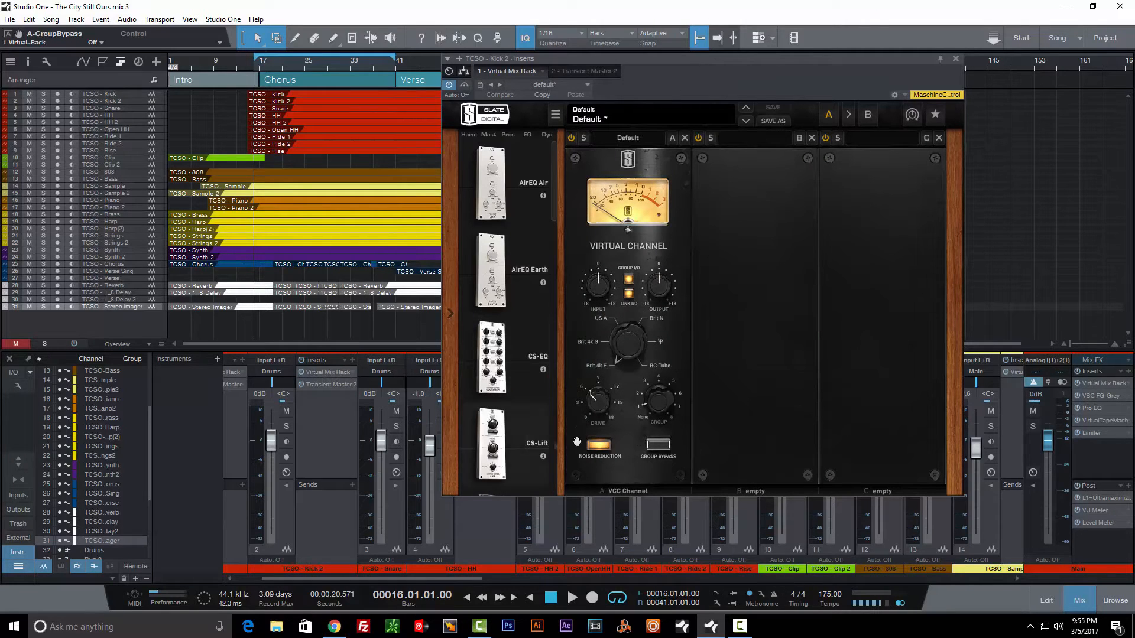
mouse_move(662, 398)
Set the main bus Virtual Mixbuss console to Brit 4k G and check the console setting on Kick 2
double_click(1095, 383)
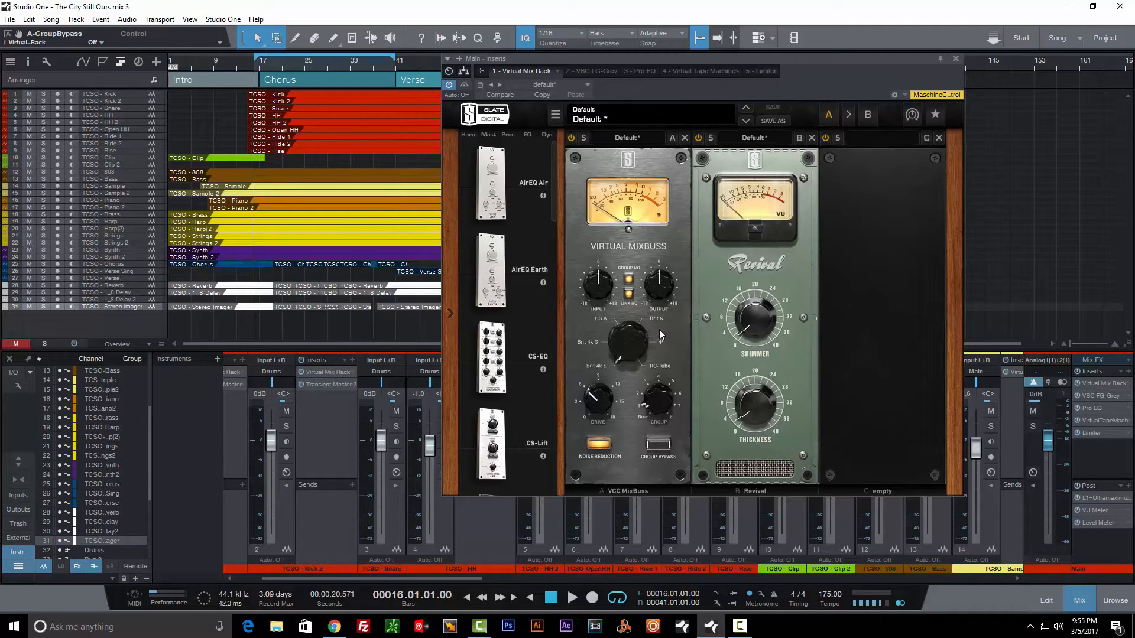
left_click_drag(615, 344, 615, 323)
double_click(328, 371)
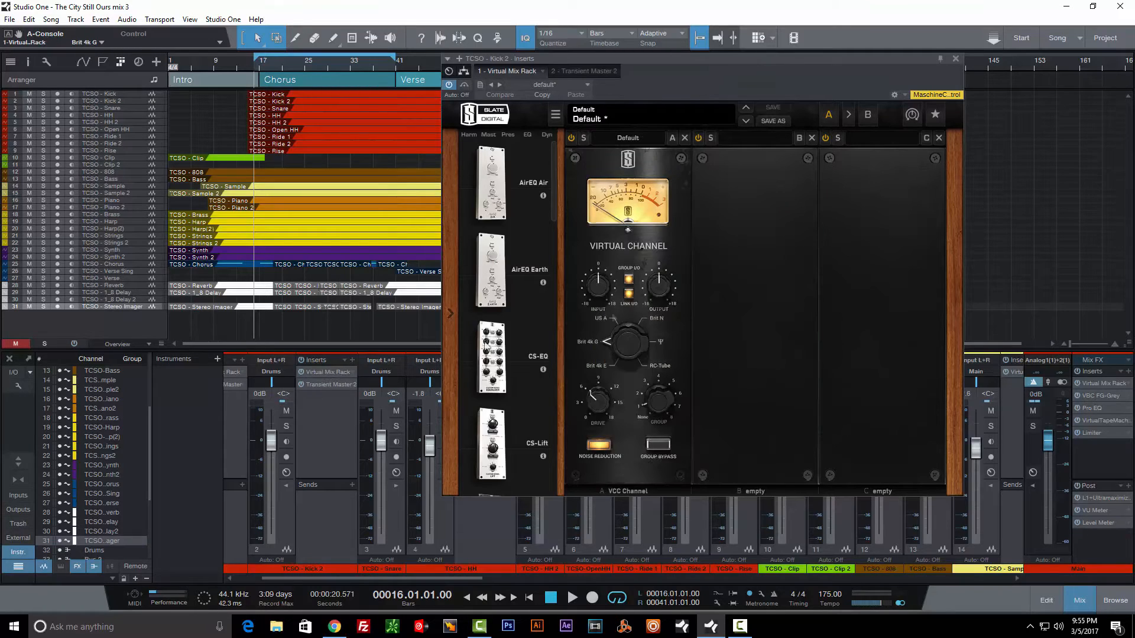
Set the main bus Virtual Mixbuss console back to Brit 4k E and close the rack window
double_click(1104, 384)
left_click_drag(627, 339, 629, 356)
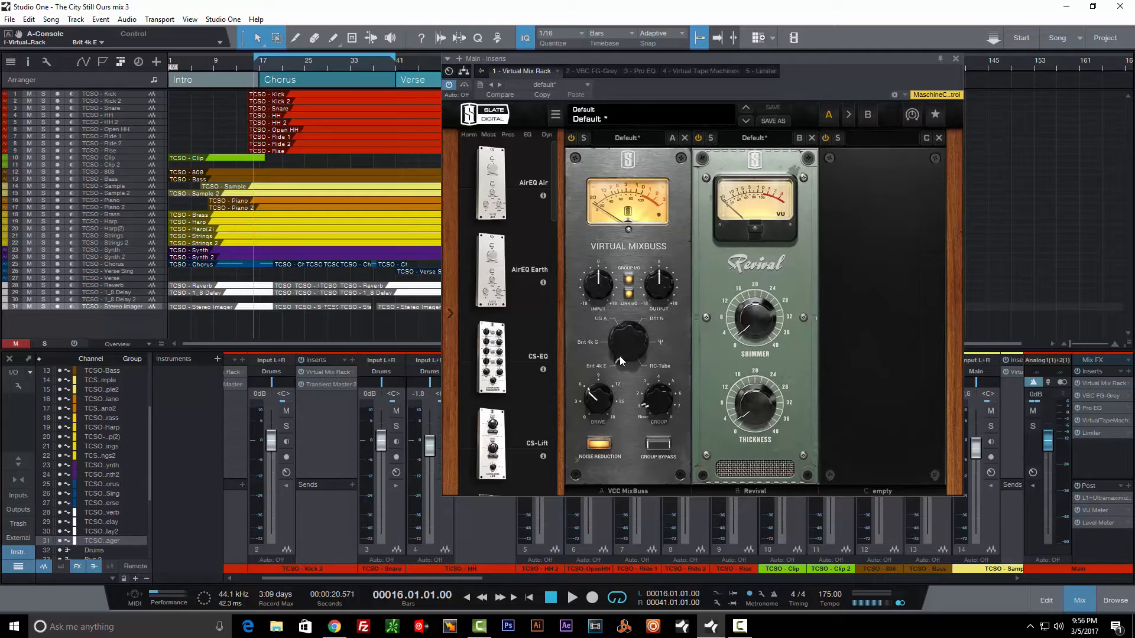
left_click(956, 59)
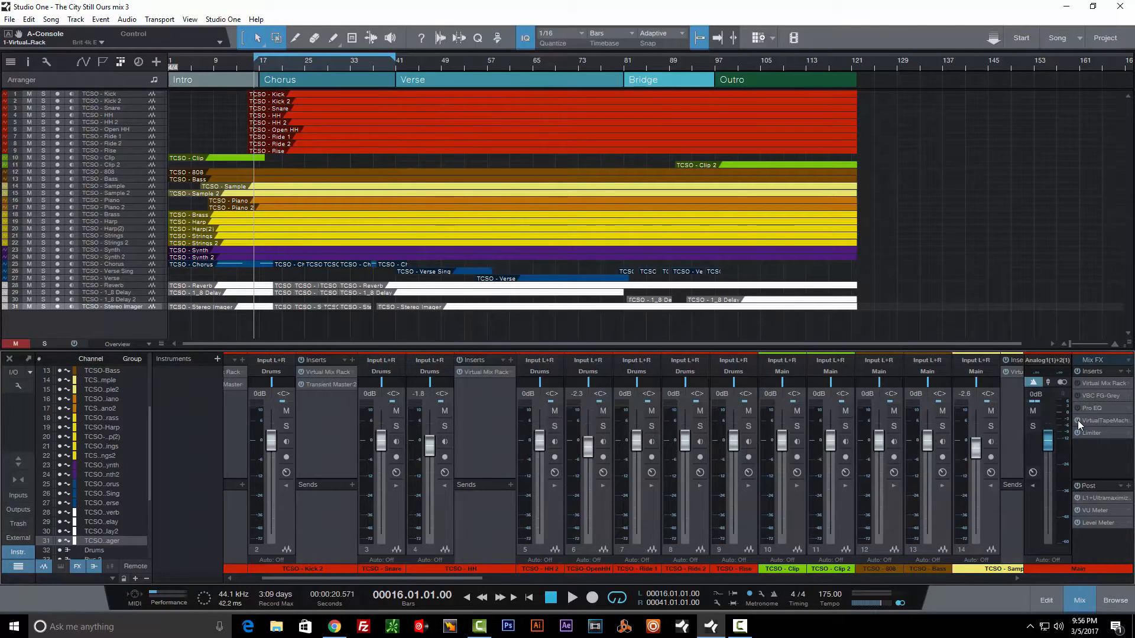
Switch off the VBC FG-Grey, Pro EQ and Virtual Tape Machines inserts on the main bus and reopen its Virtual Mix Rack
left_click(1088, 381)
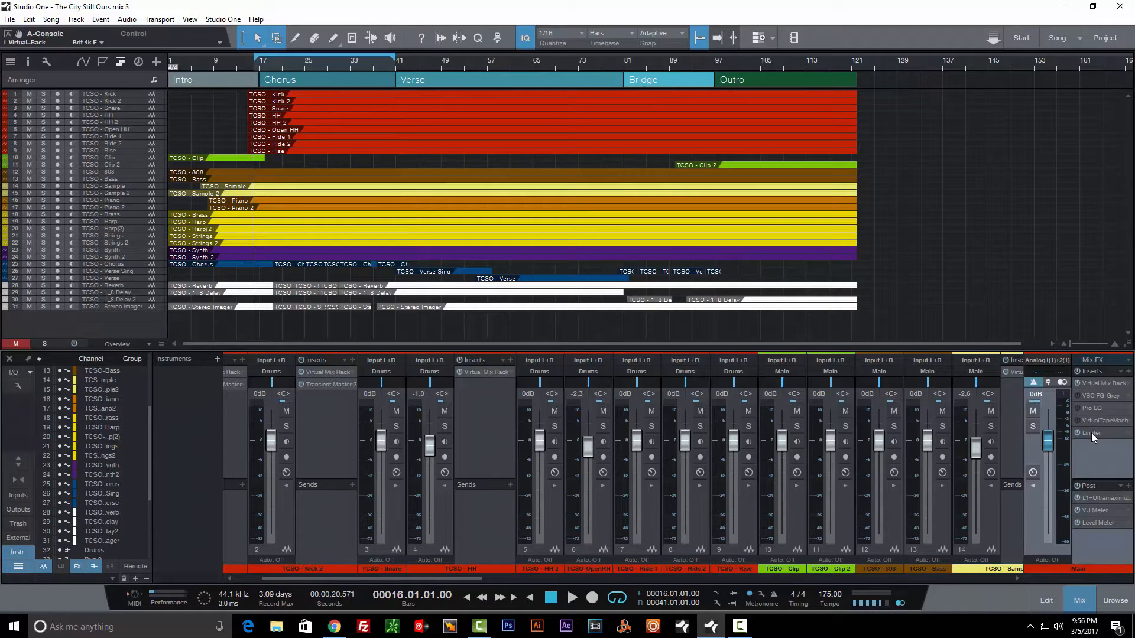
left_click(1090, 385)
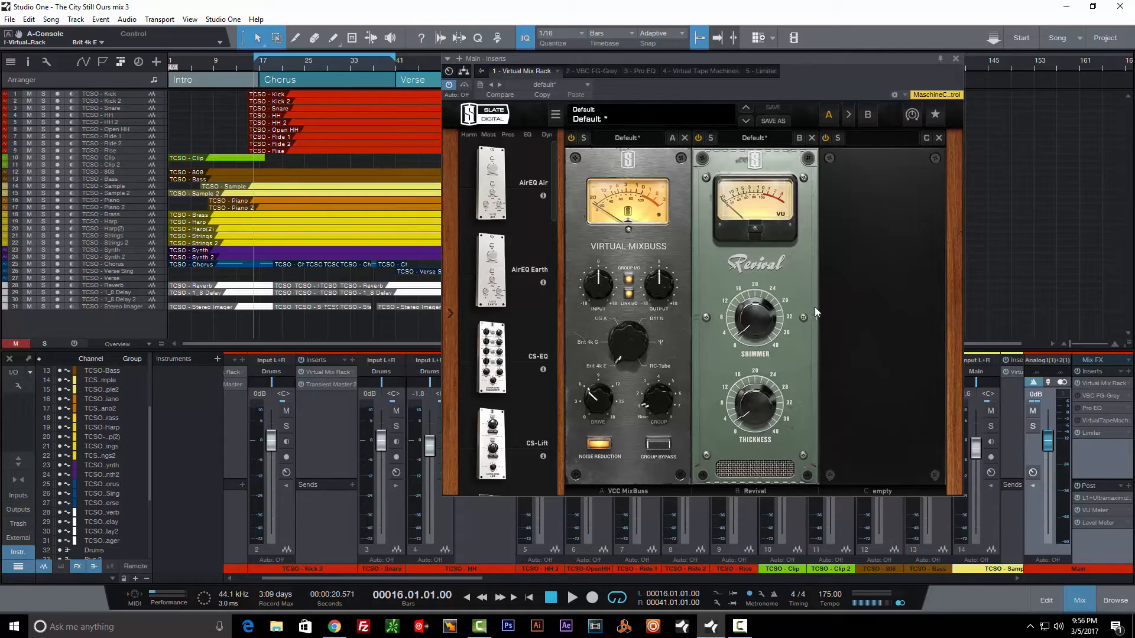
Turn on group bypass on the main bus Virtual Mixbuss and check the bypass state on Kick 2
left_click(658, 444)
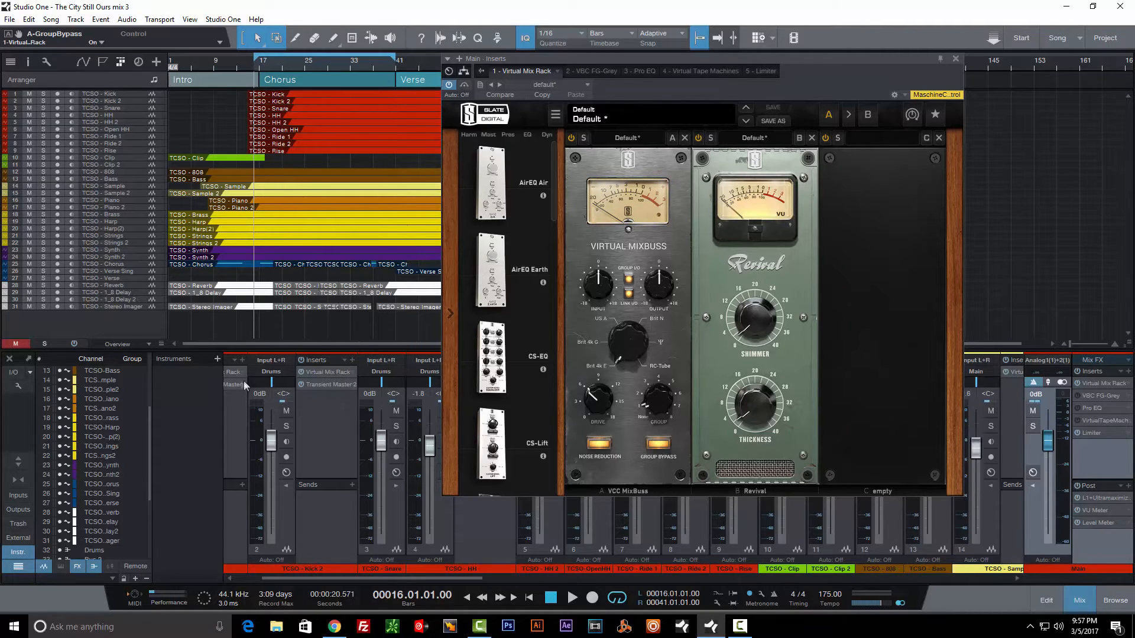
left_click(328, 374)
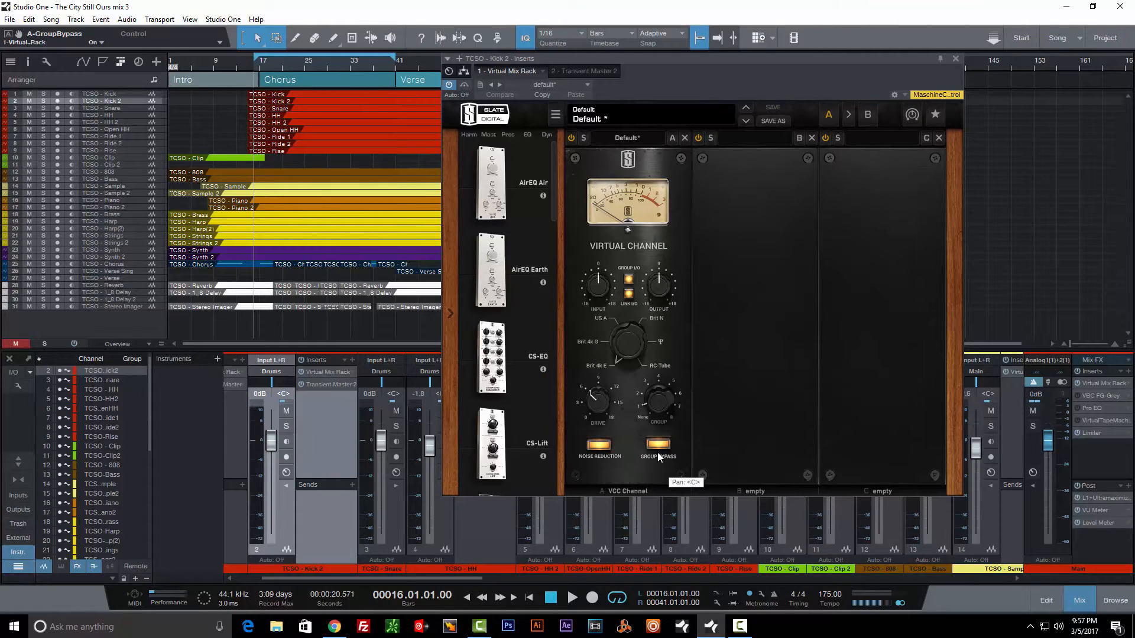
left_click(1098, 383)
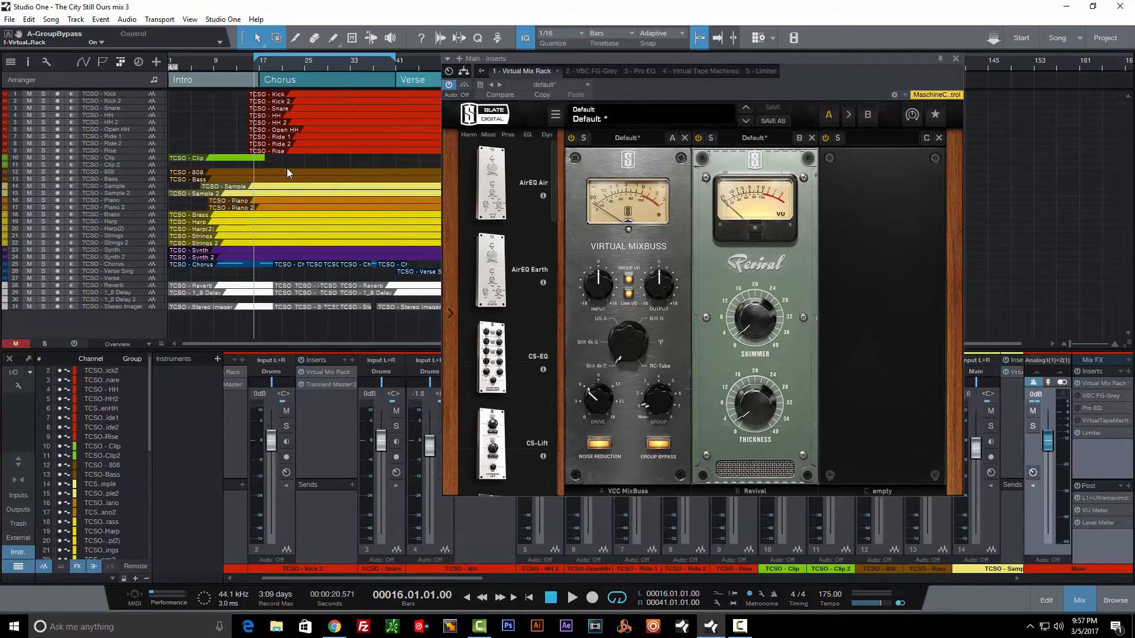
Play the chorus with group bypass on, turn group bypass off, and resume playback to compare the sound
key("space")
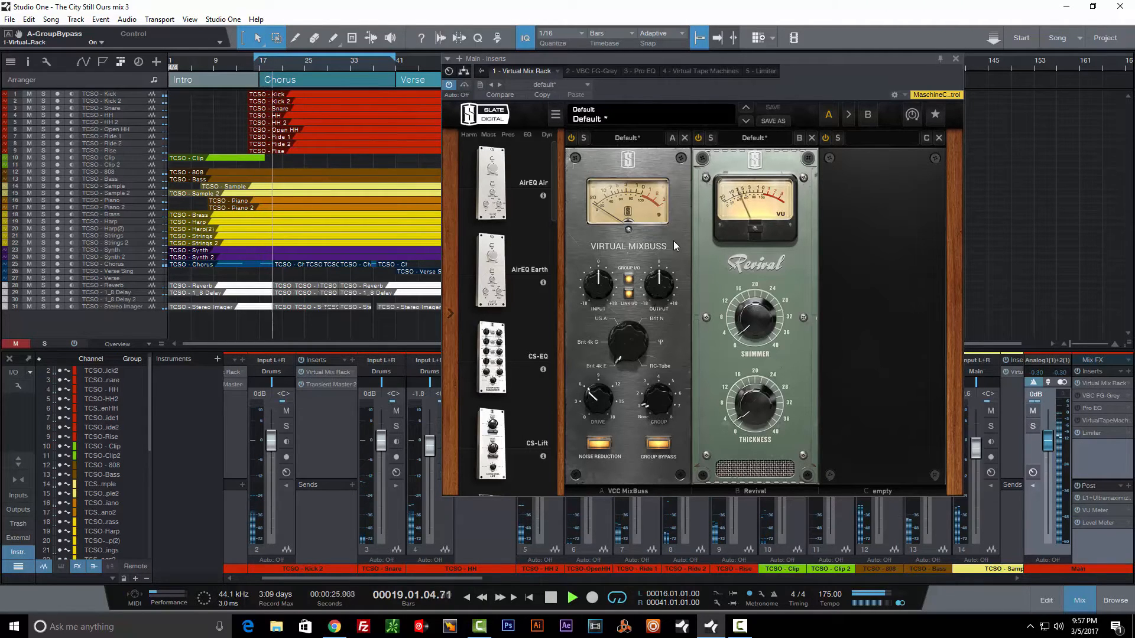
key("space")
left_click(658, 444)
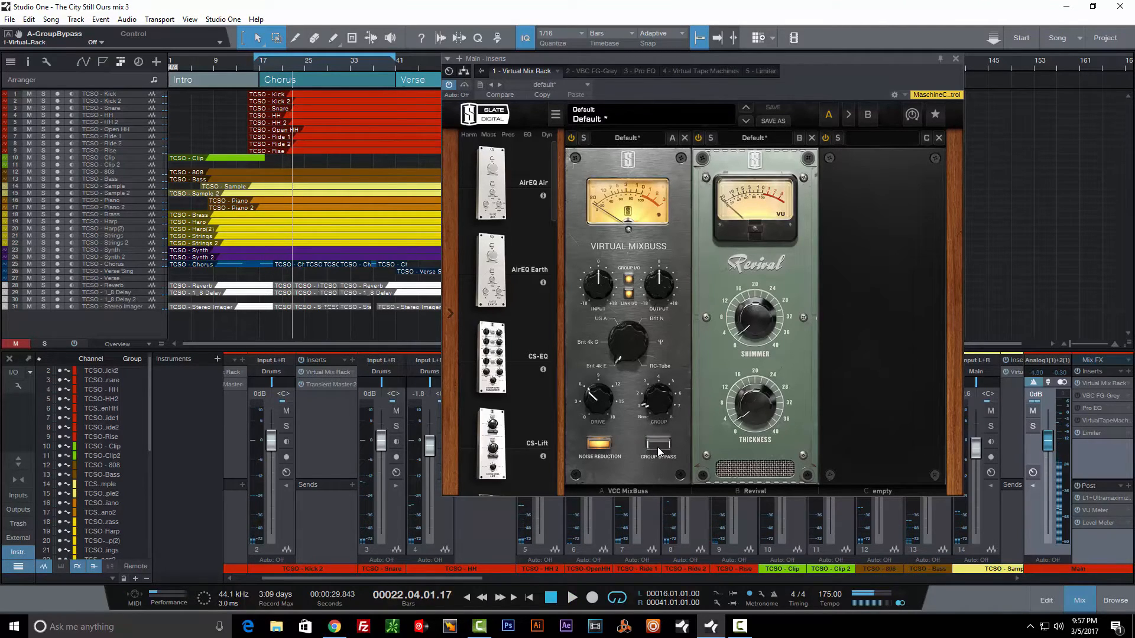
key("space")
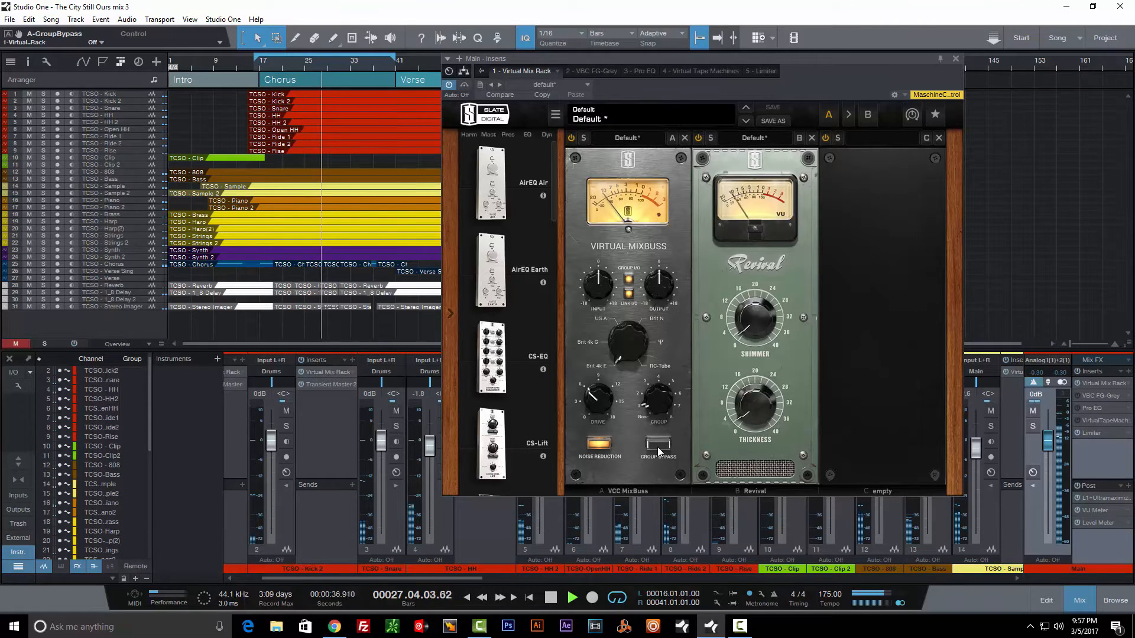
Switch the main bus Virtual Mixbuss group bypass on and off during chorus playback to compare, leave it off, and close the rack
left_click(658, 449)
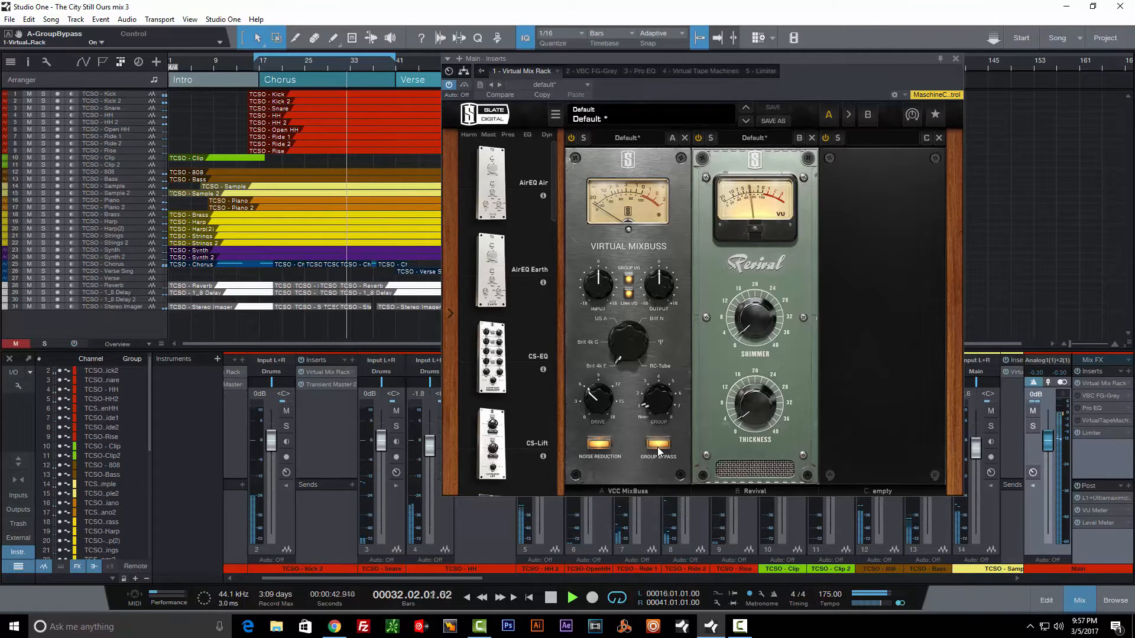
left_click(658, 445)
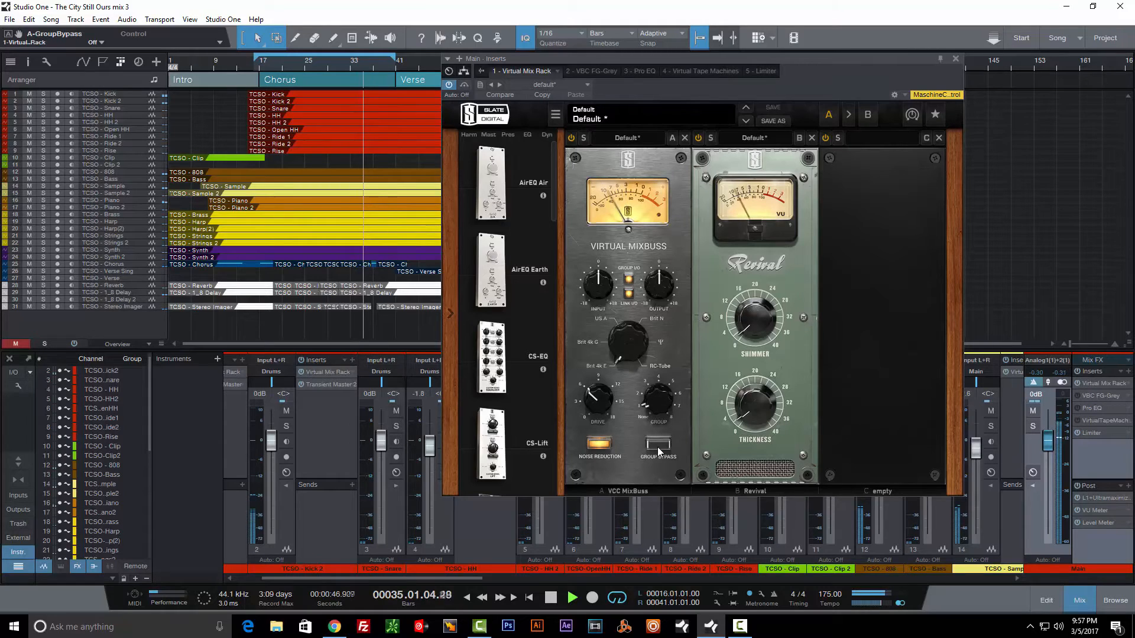
left_click(658, 449)
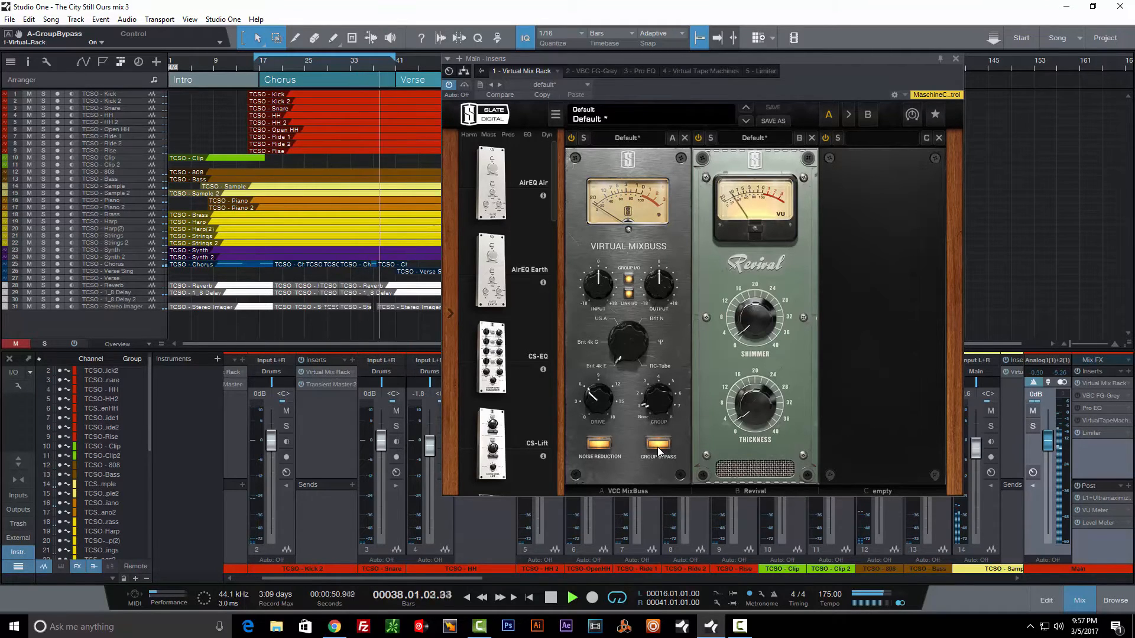
left_click(659, 449)
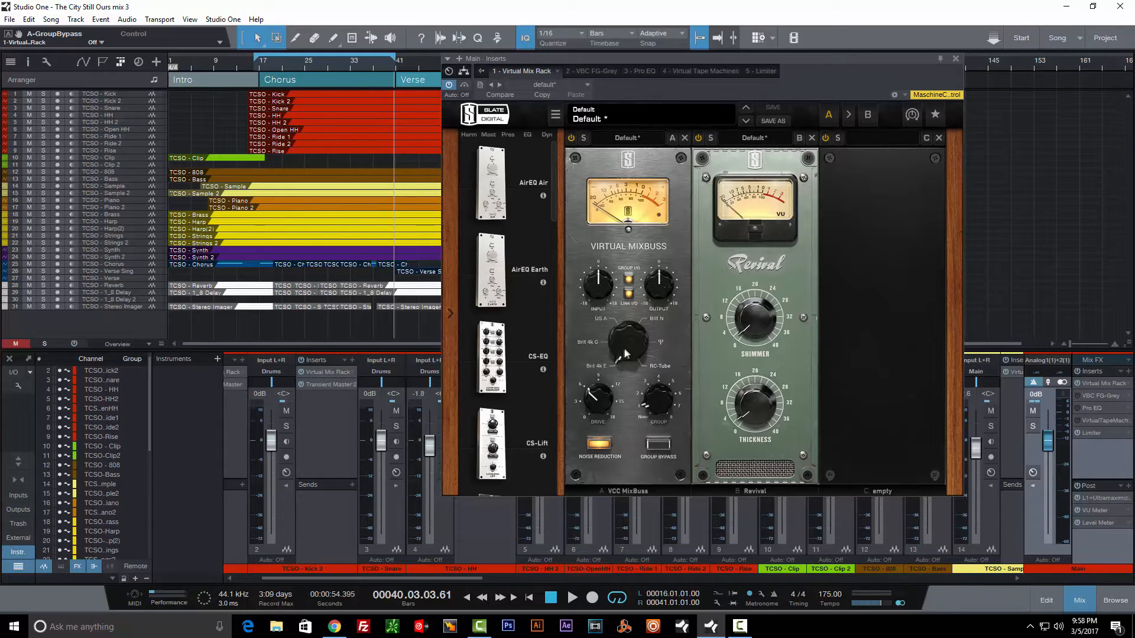
mouse_move(596, 399)
mouse_move(599, 289)
left_click(955, 59)
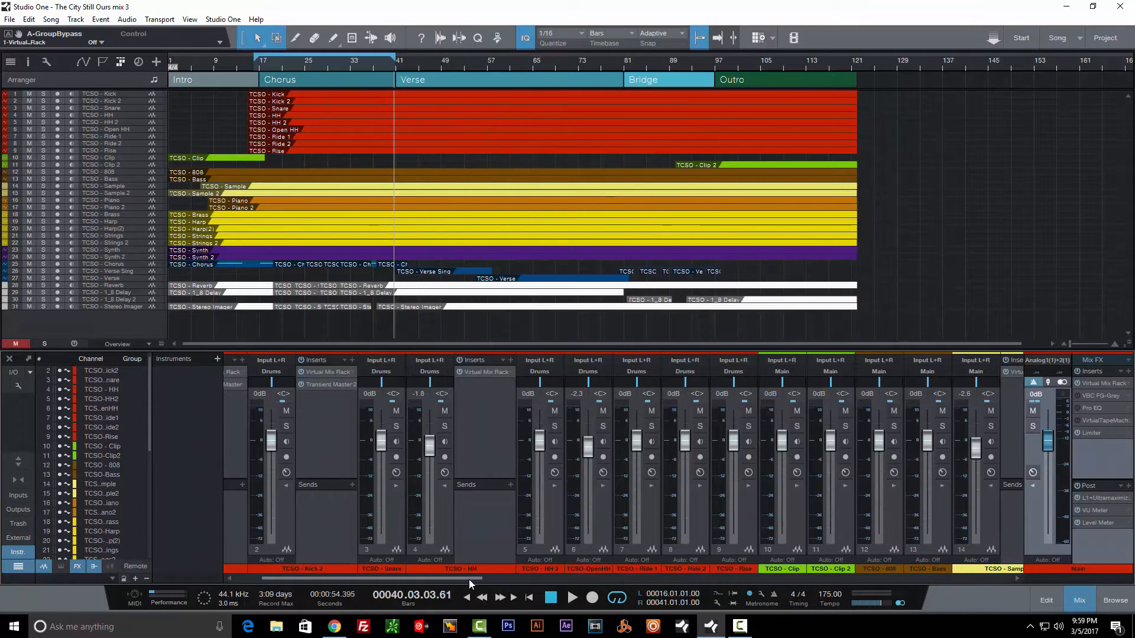
Bring the Kick channel into view, examine the modules in its Virtual Mix Rack, and close the rack
left_click_drag(469, 579, 438, 579)
left_click(305, 370)
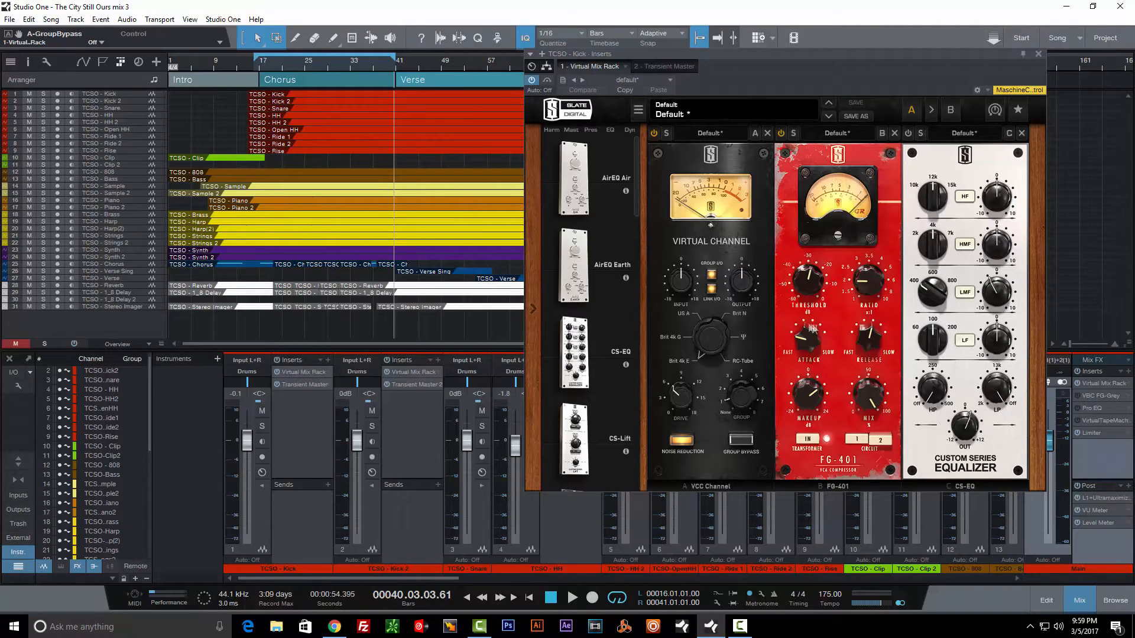
left_click_drag(787, 55, 607, 62)
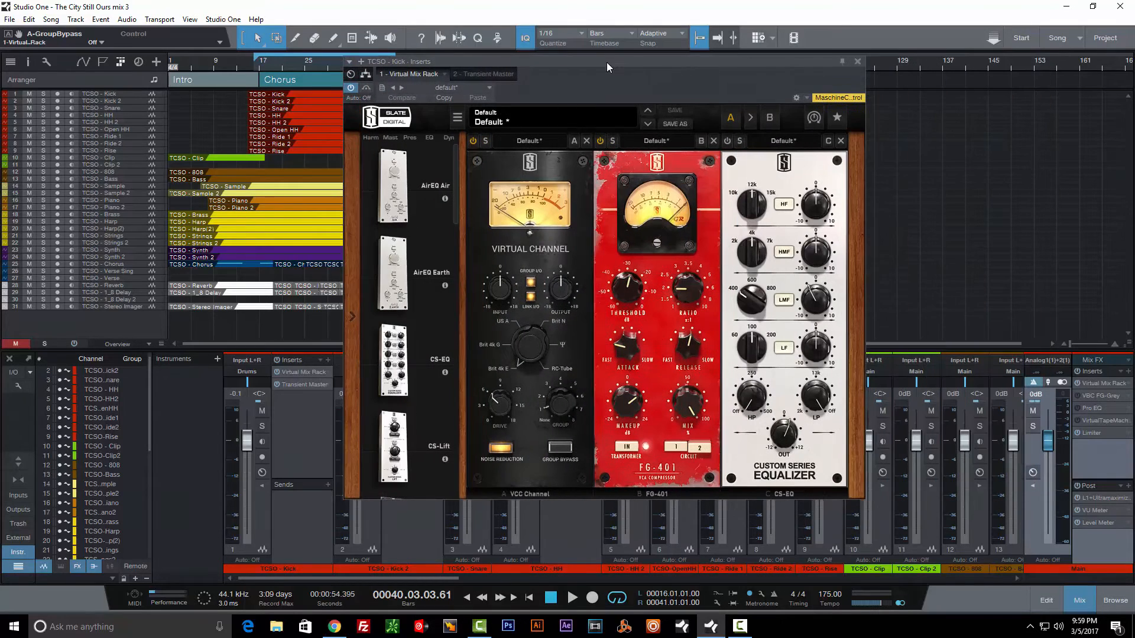
left_click(858, 62)
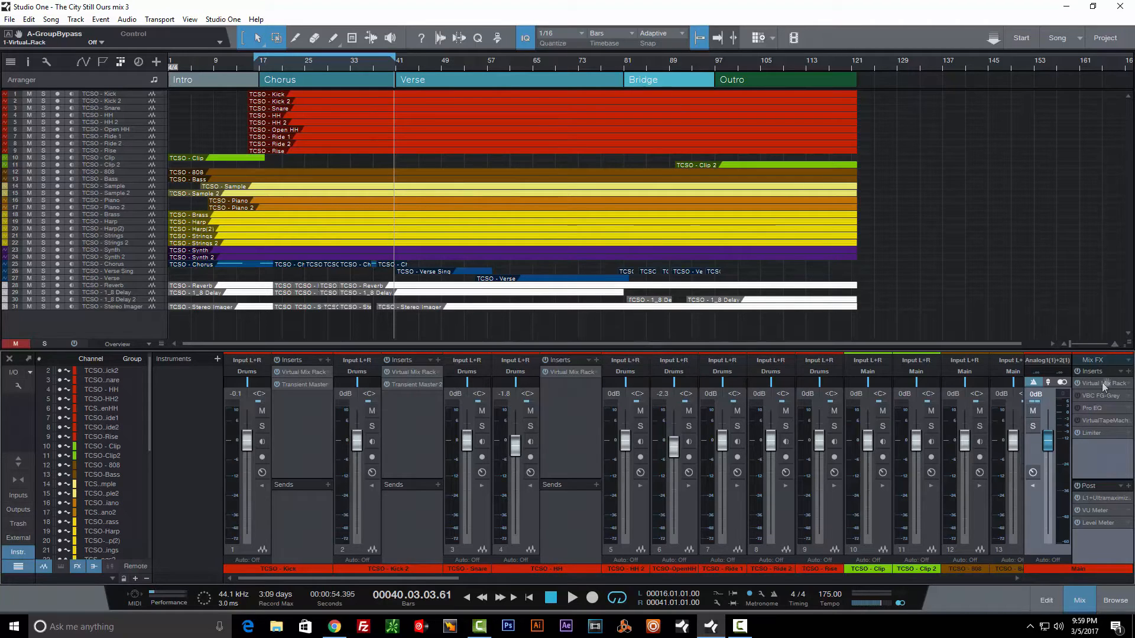
Play the chorus from bar 16 comparing the main bus VBC FG-Grey off and on, leave it active, and close it
double_click(1093, 397)
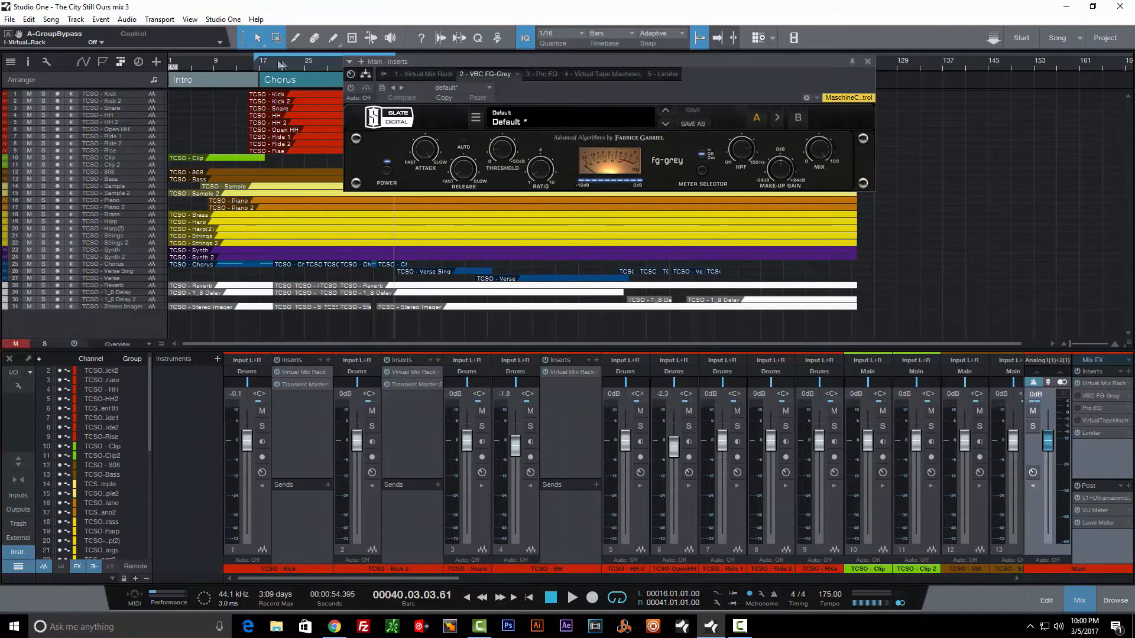
left_click(254, 66)
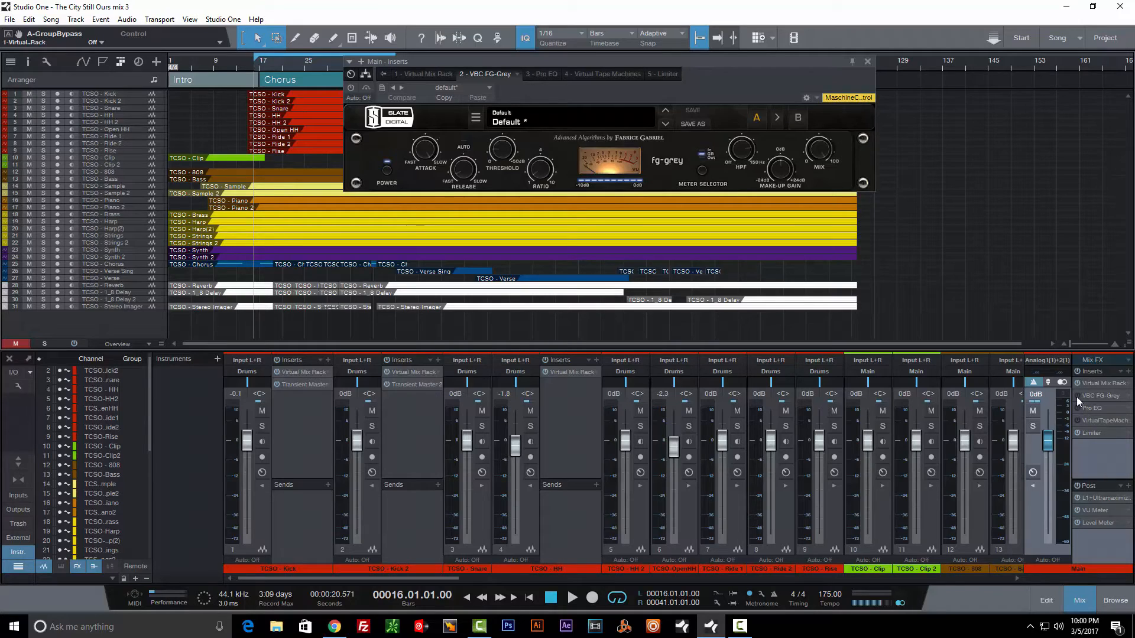
key("space")
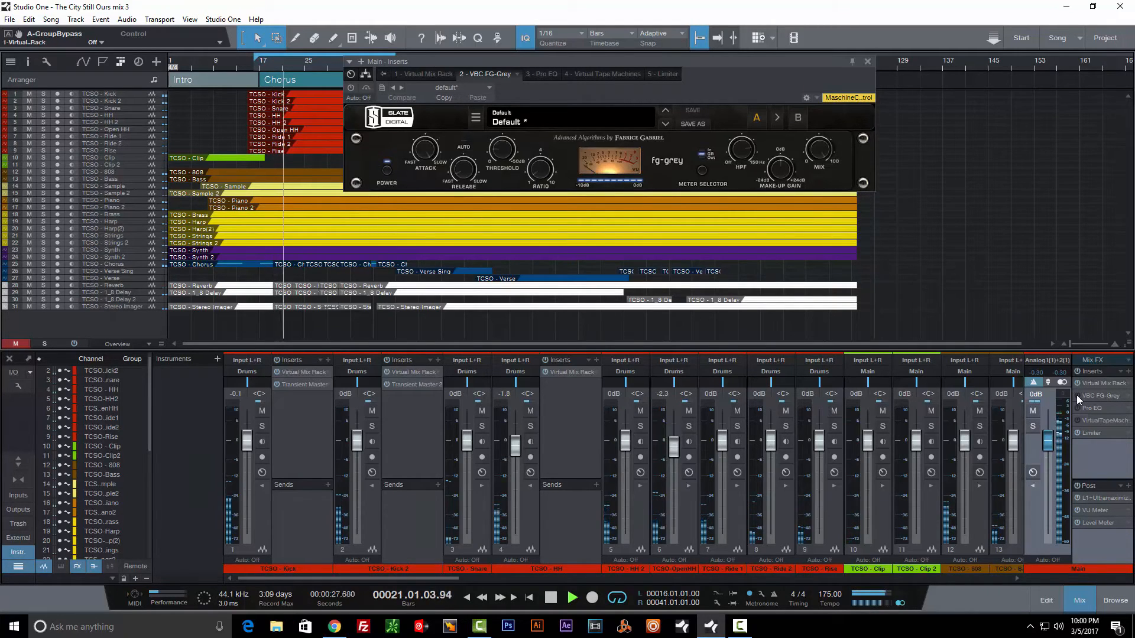
left_click(1076, 395)
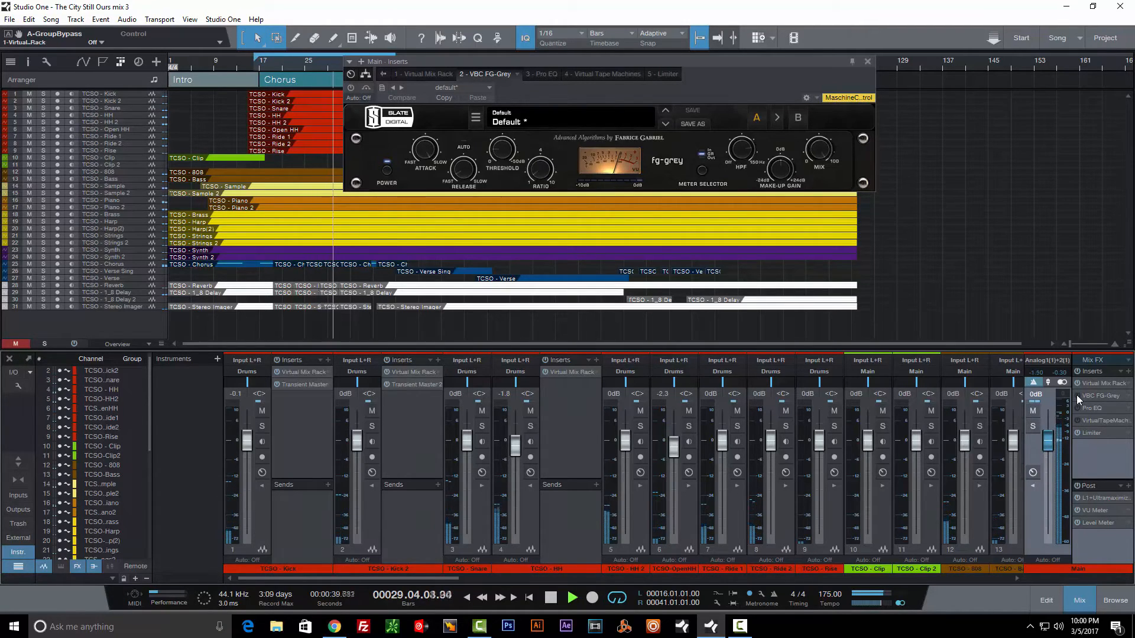
left_click(1076, 395)
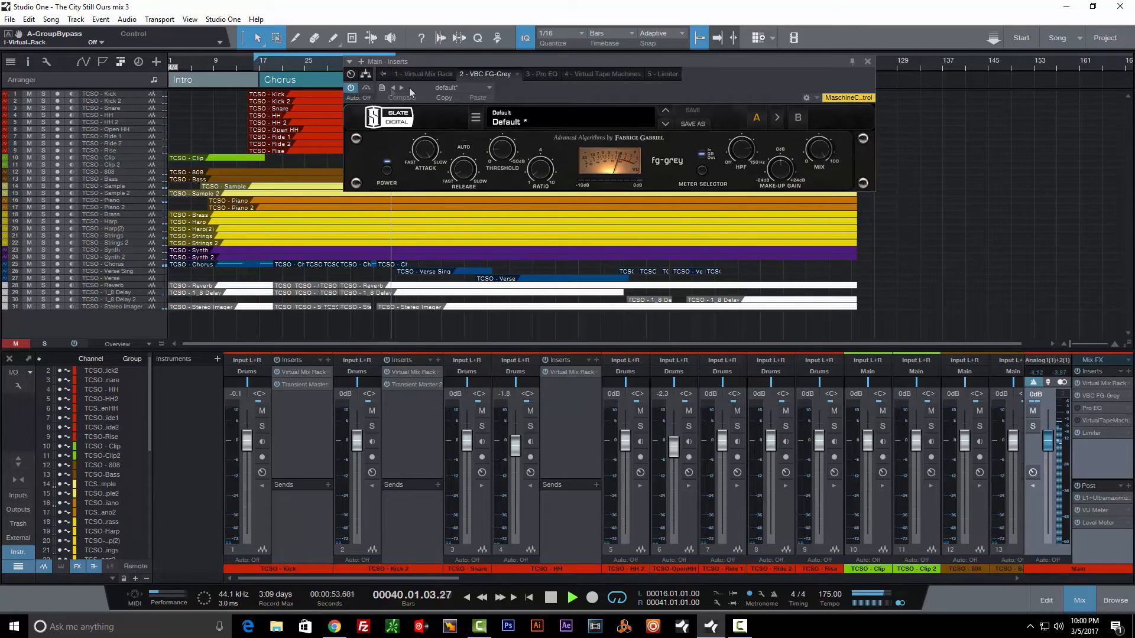
key("space")
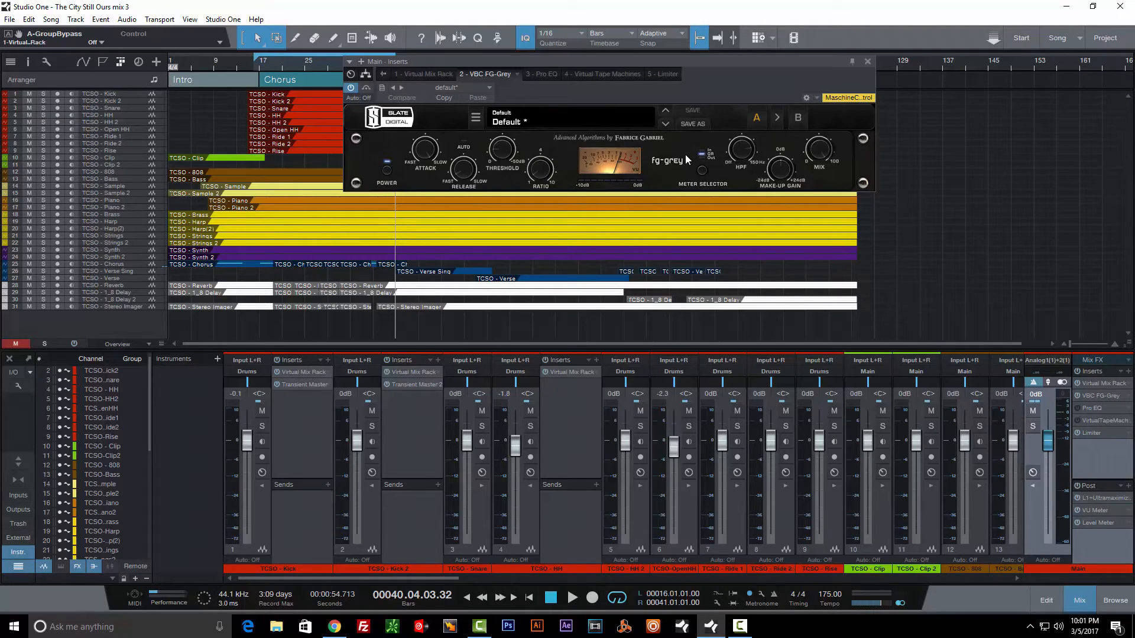
left_click(867, 62)
Open the Pro EQ on the main bus and play the chorus from bar 16 with the EQ still inactive
left_click(1088, 408)
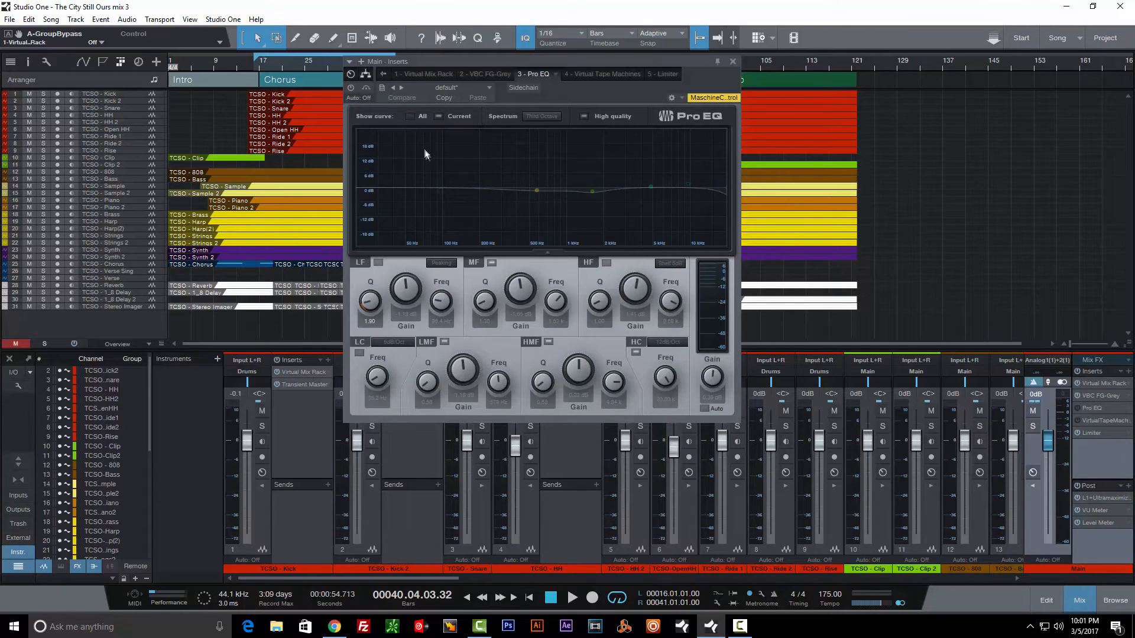
left_click_drag(444, 59, 511, 61)
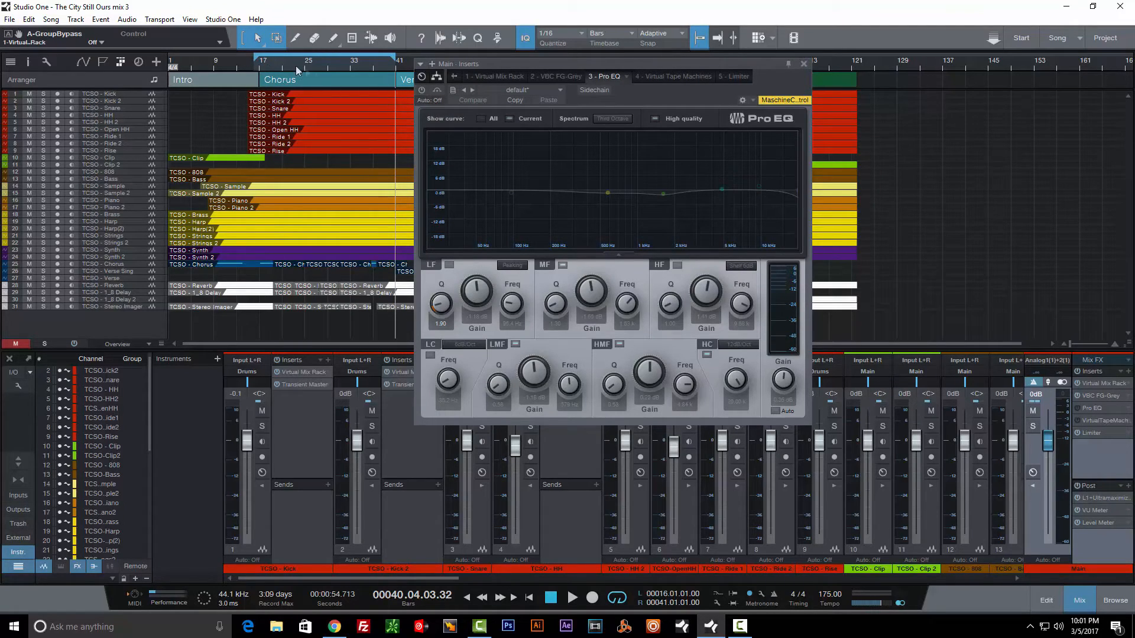
left_click(254, 63)
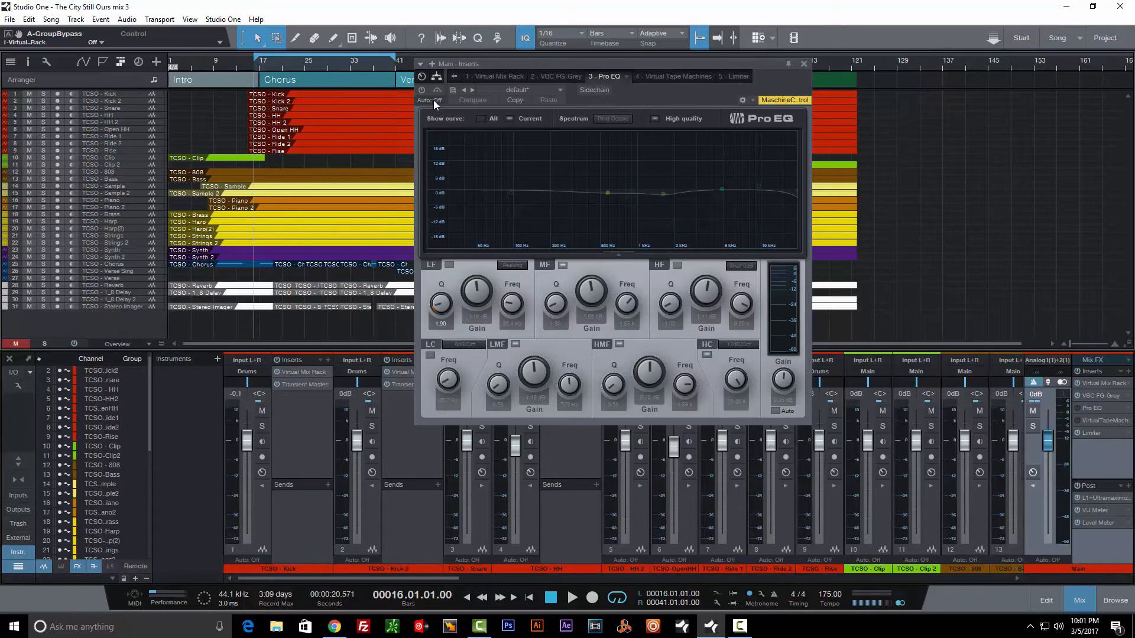
key("space")
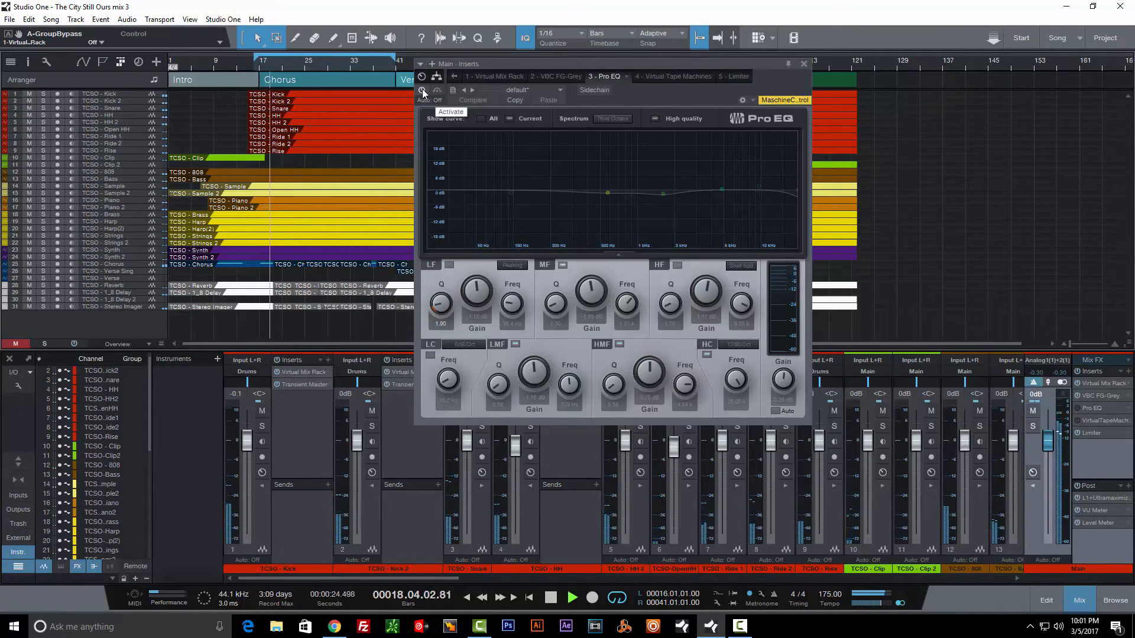
Toggle the main bus Pro EQ on and off during playback to compare, leave it active, and close its window
left_click(422, 90)
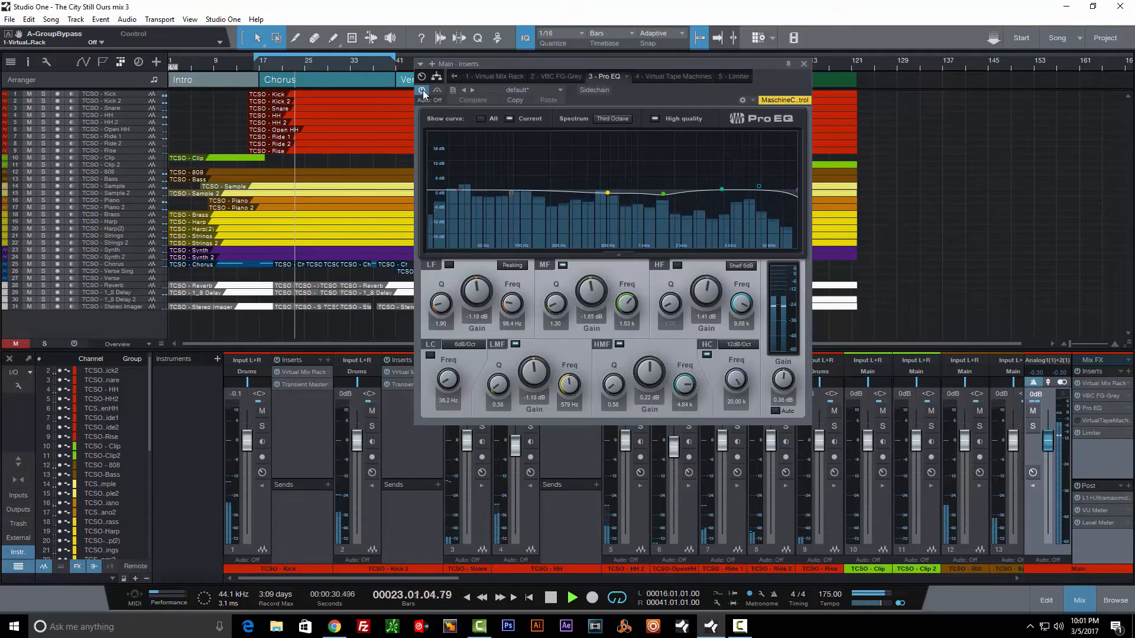
left_click(423, 90)
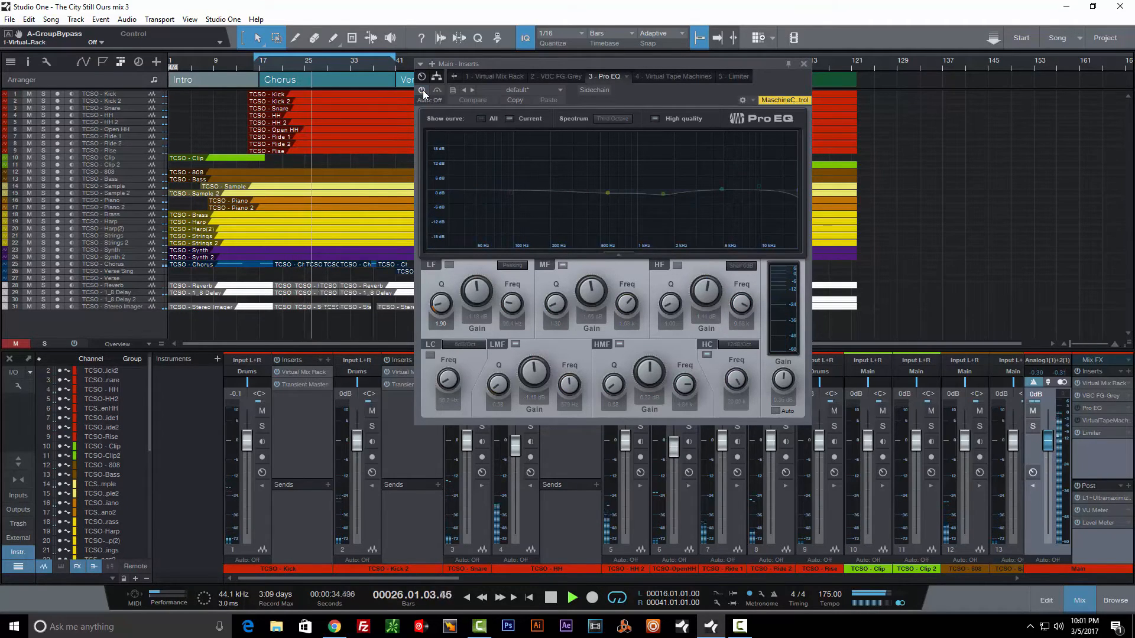
left_click(423, 91)
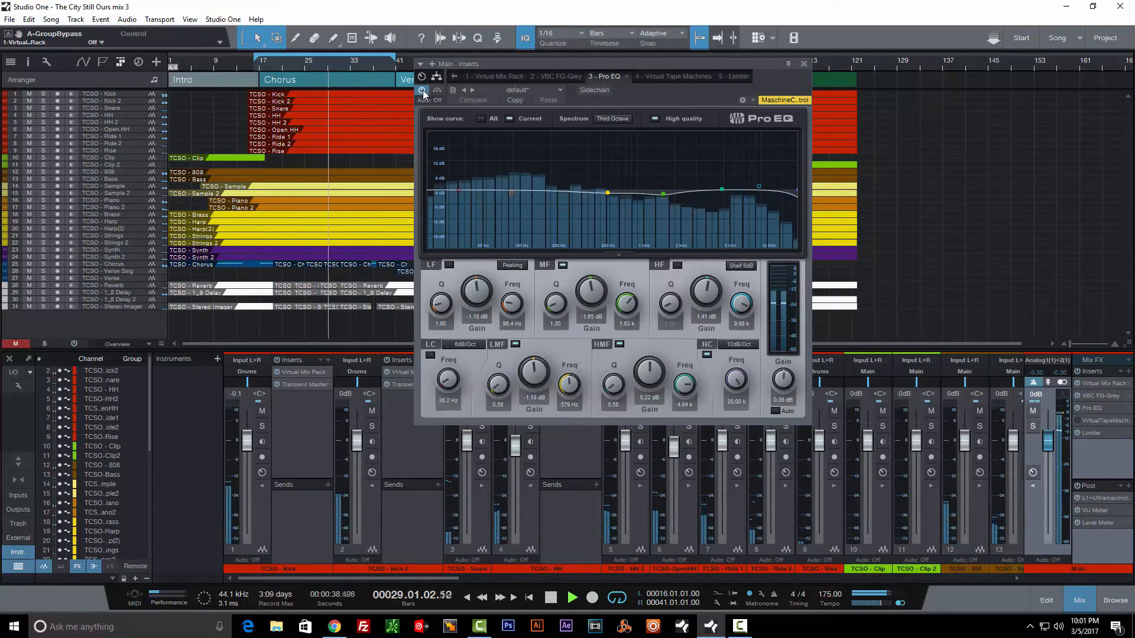
left_click(423, 90)
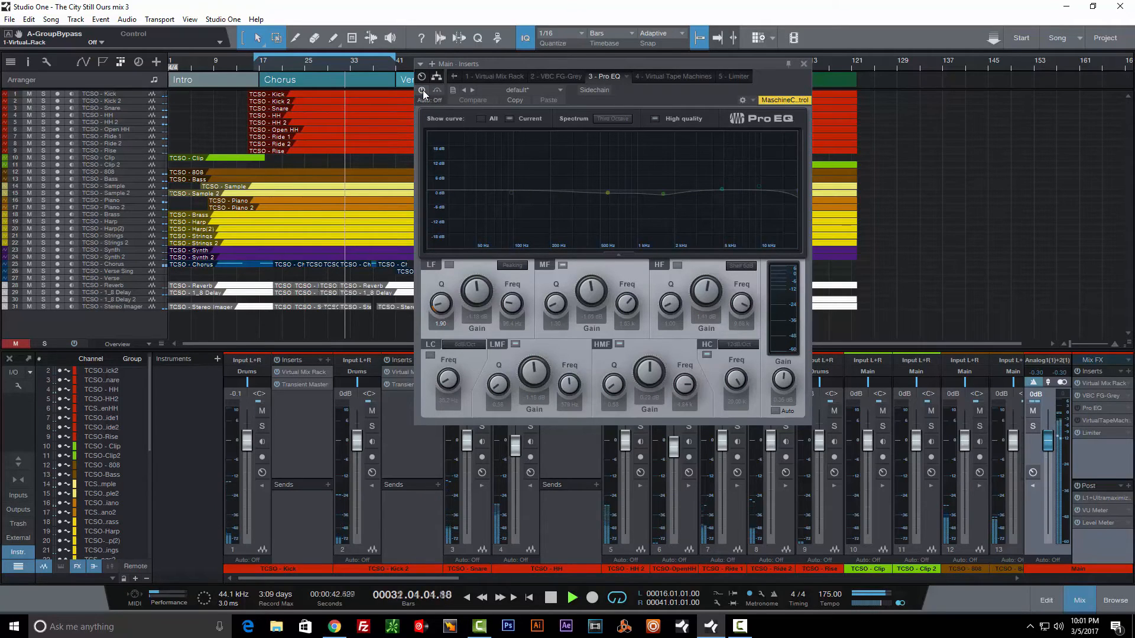
left_click(423, 90)
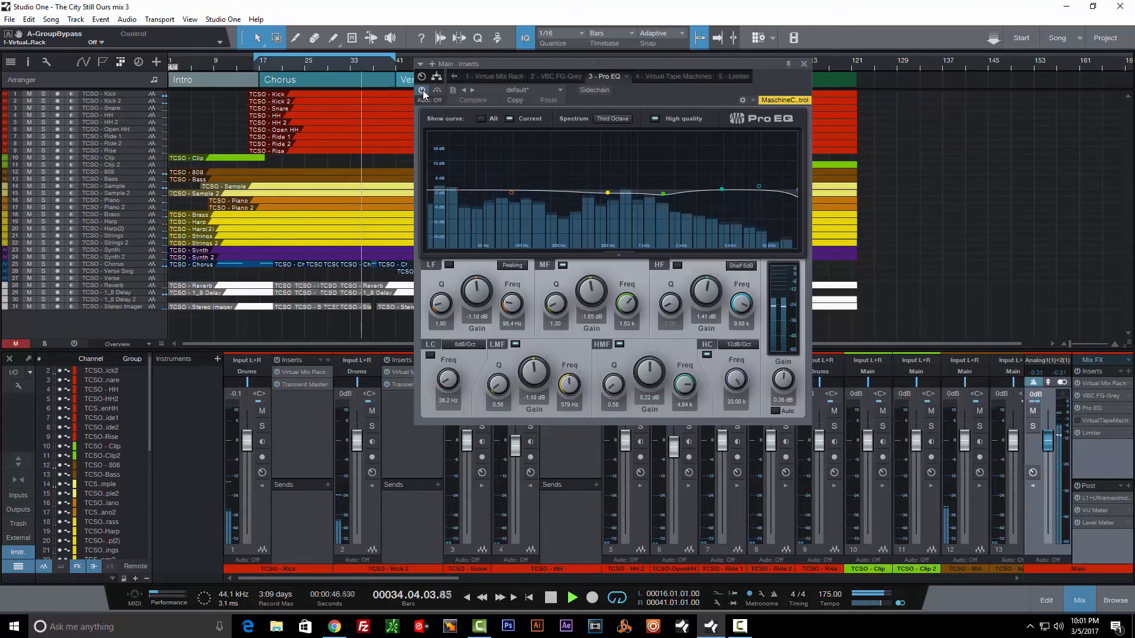
left_click(423, 91)
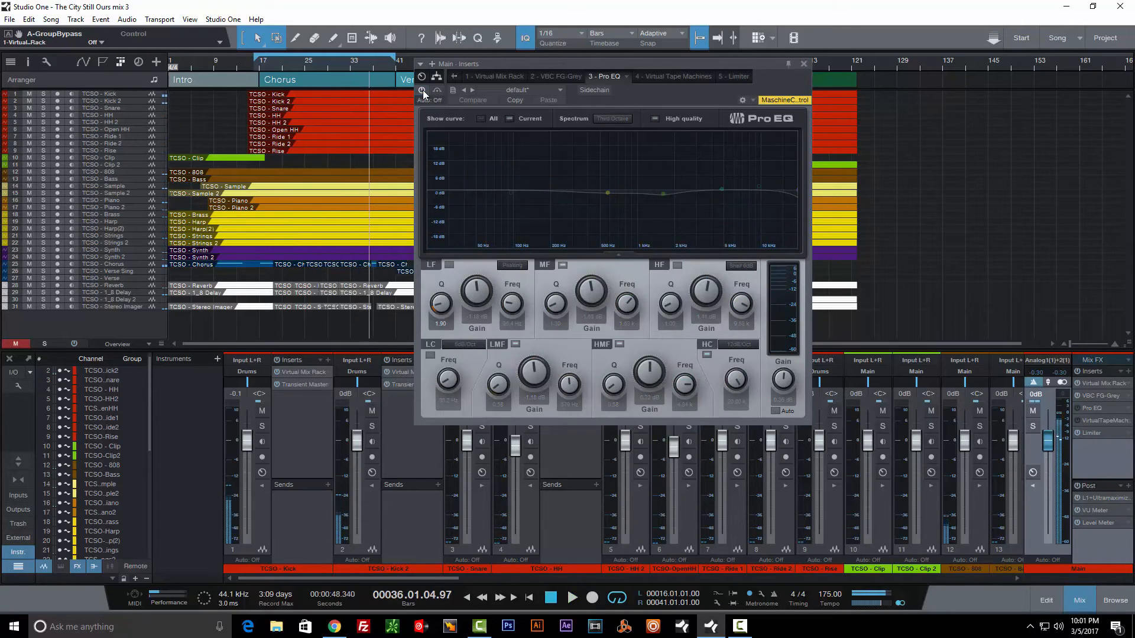
left_click(423, 90)
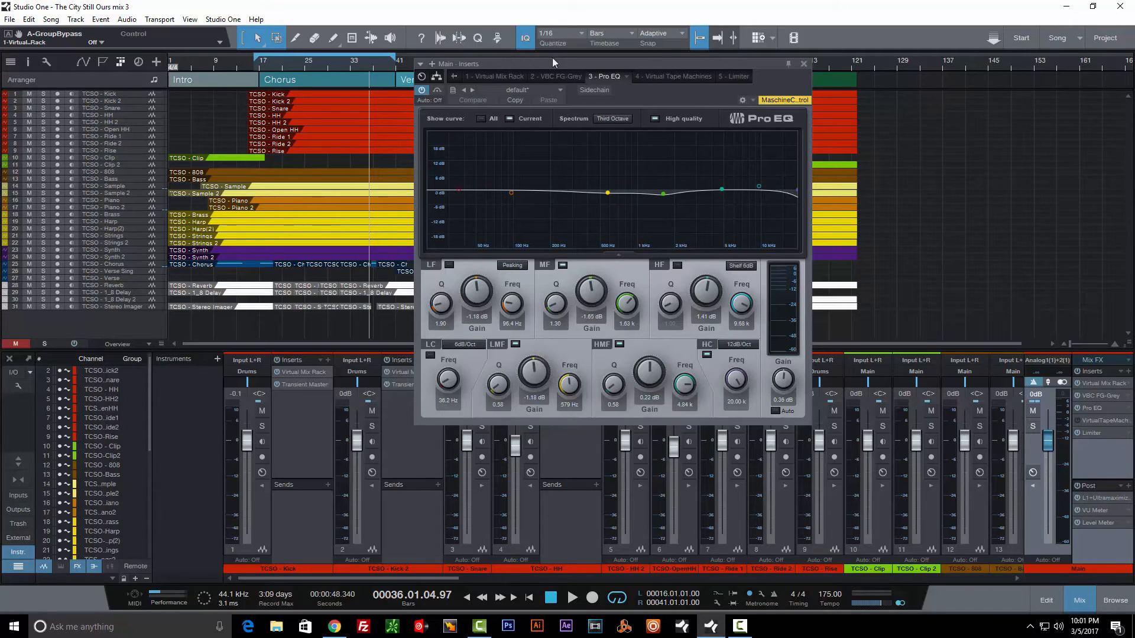
left_click_drag(638, 62, 637, 53)
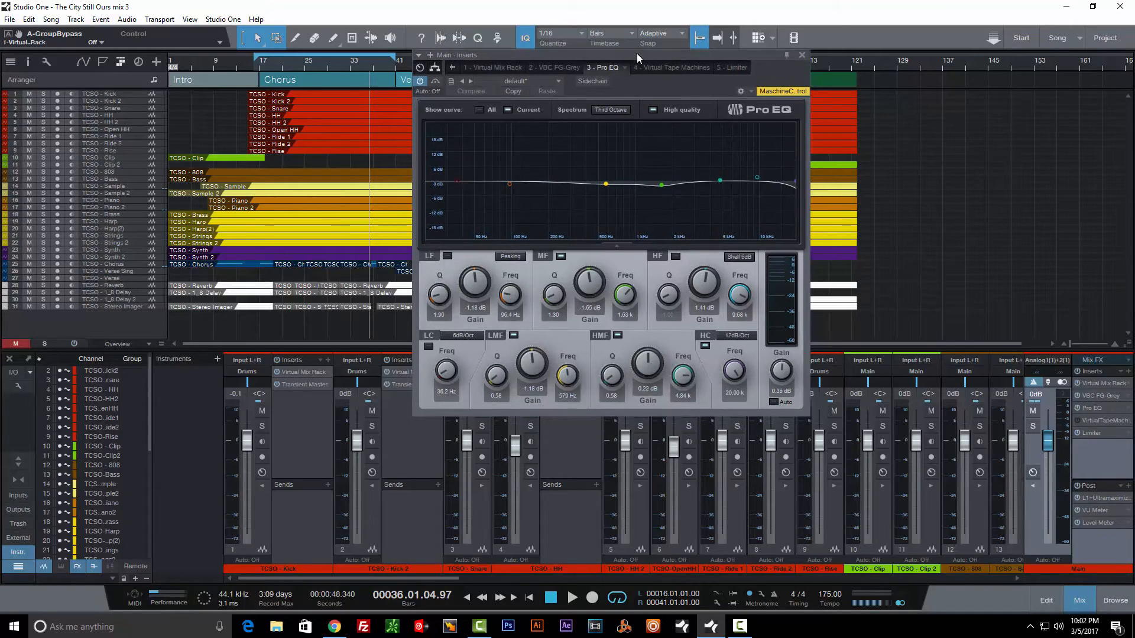
left_click_drag(637, 53, 640, 86)
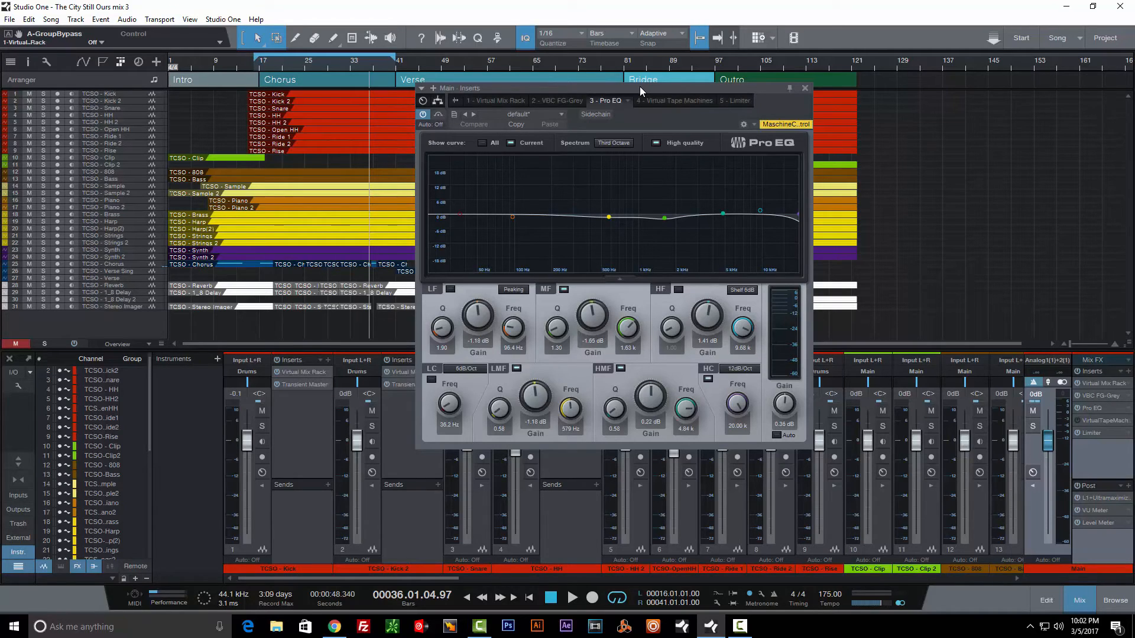
left_click_drag(640, 87, 660, 73)
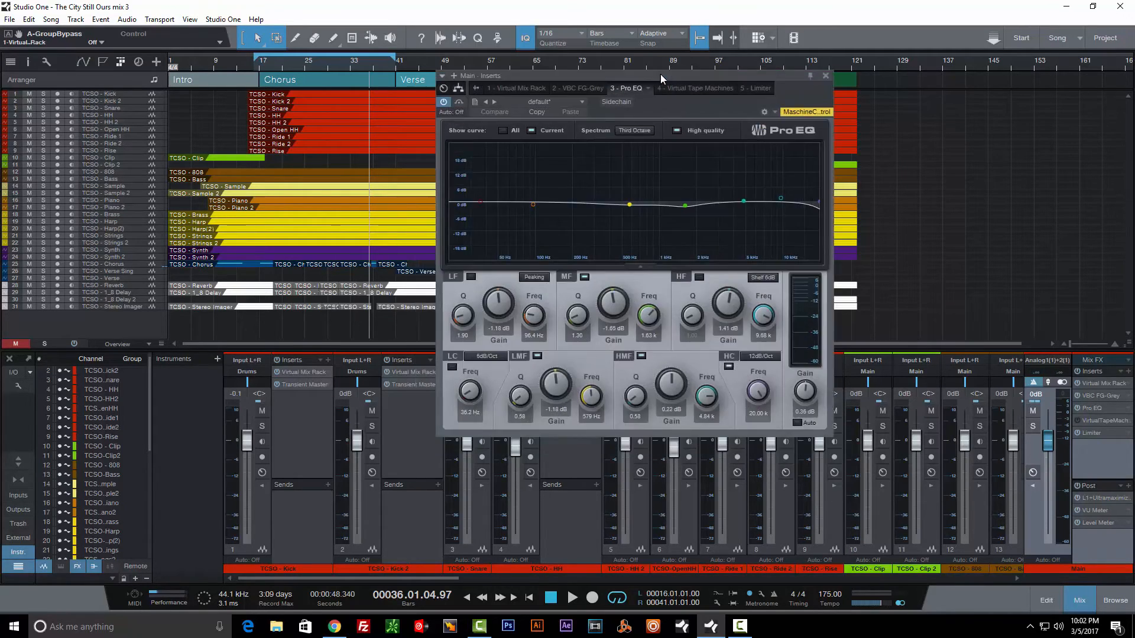
left_click(826, 76)
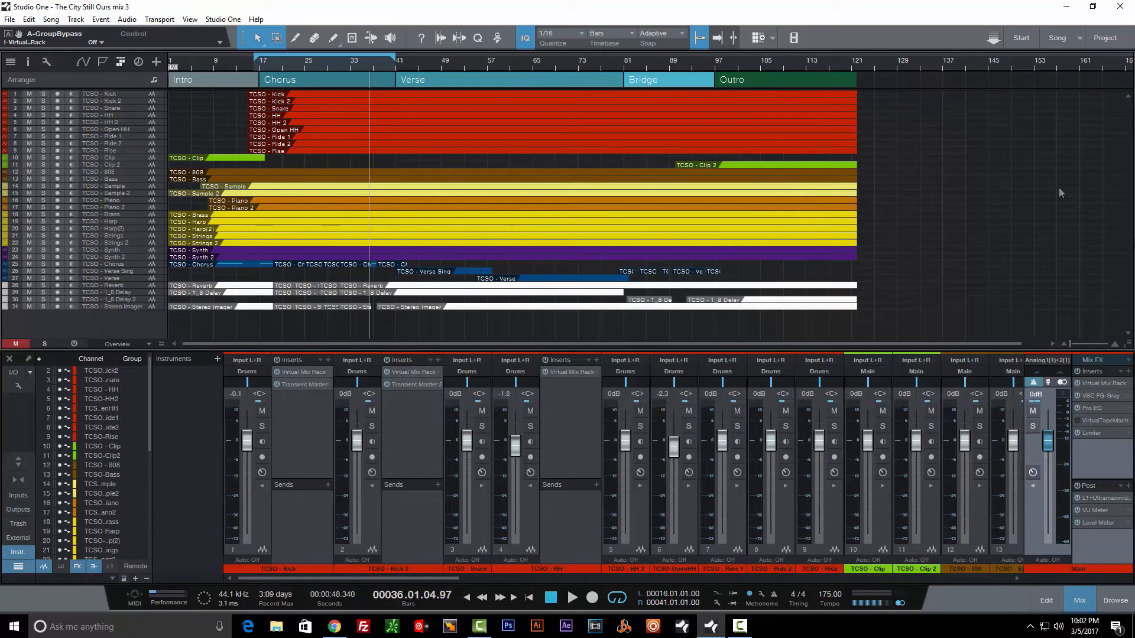
Play the chorus from bar 16 to audition the main bus Virtual Tape Machines, leave the plugin active, and close it
left_click(1086, 419)
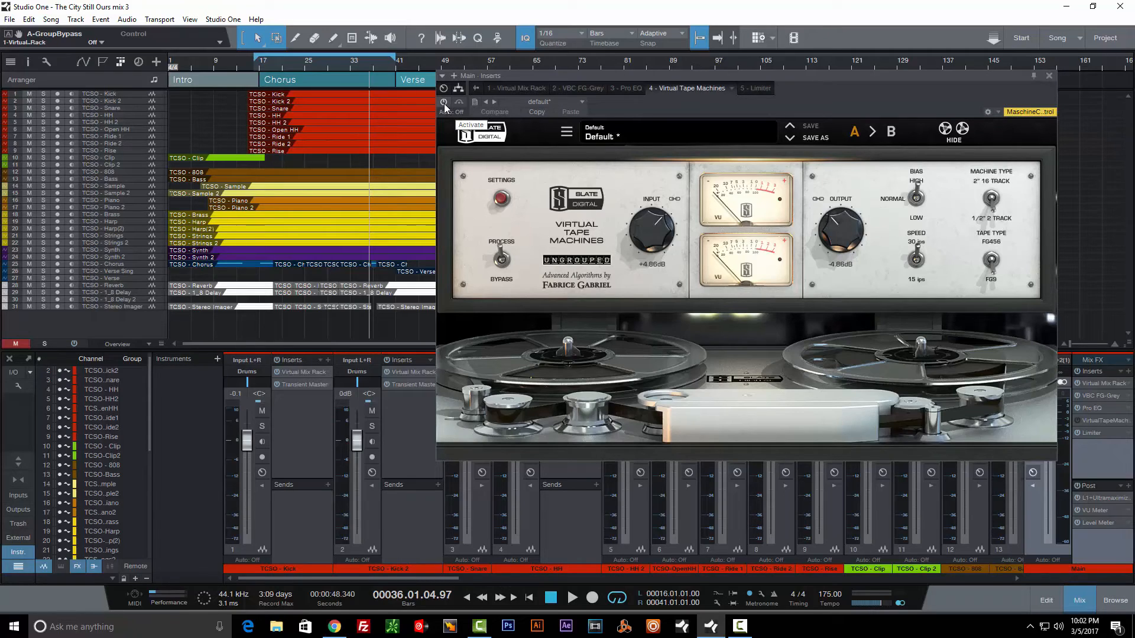
left_click(256, 67)
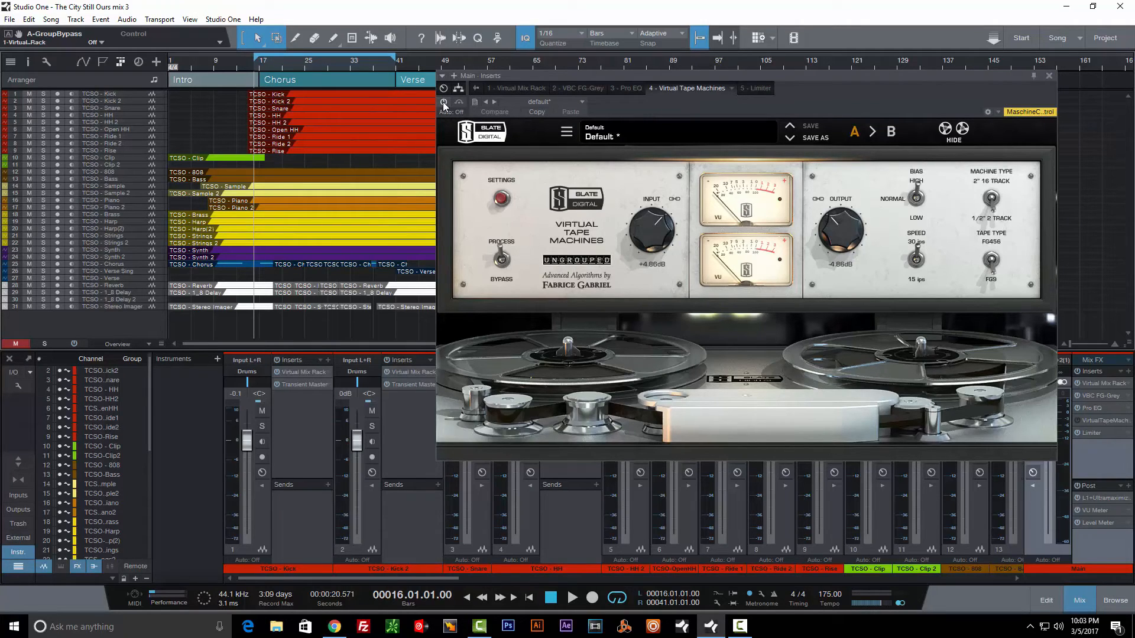
key("space")
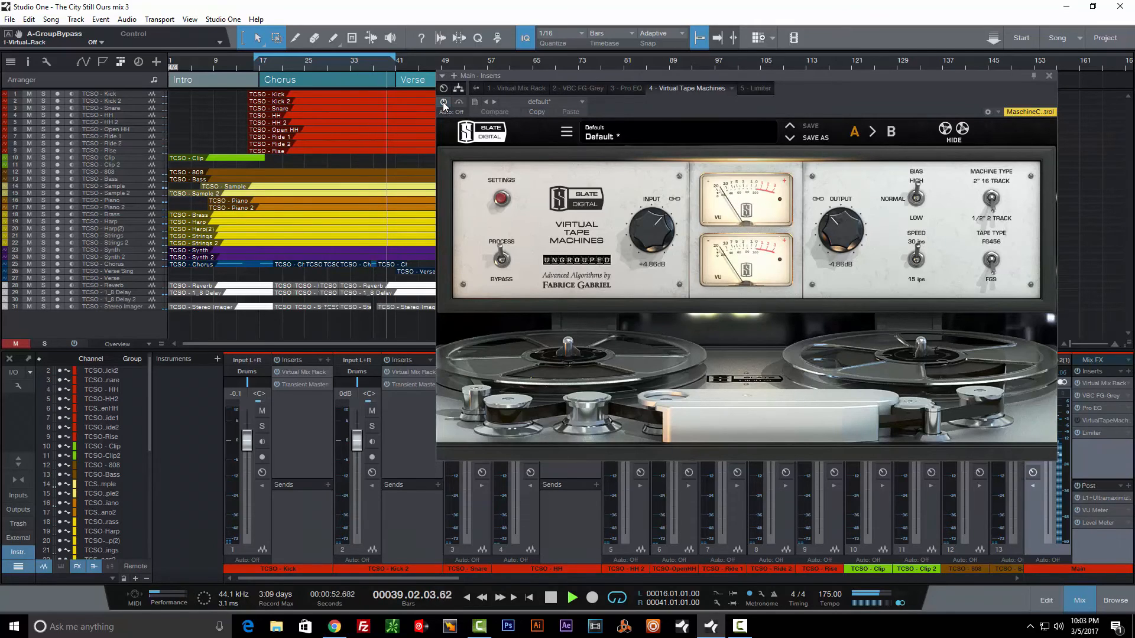
key("space")
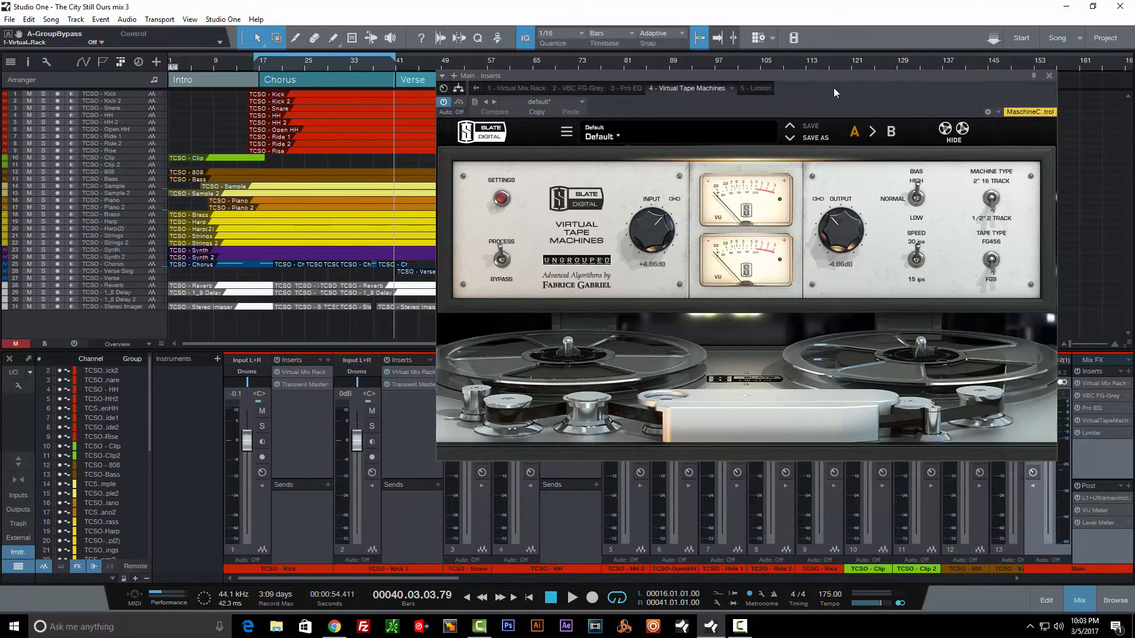
left_click_drag(796, 77, 590, 50)
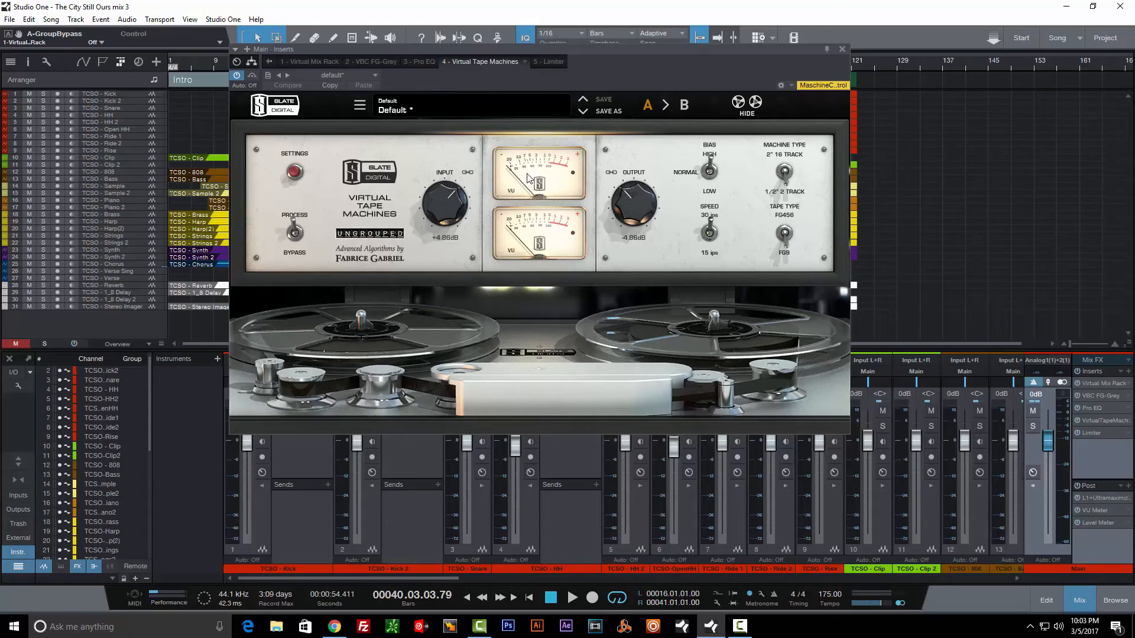
left_click(842, 51)
Open the main bus Limiter and the post-fader L1+ Ultramaximizer to examine their settings, and close the plugin window
left_click(1100, 435)
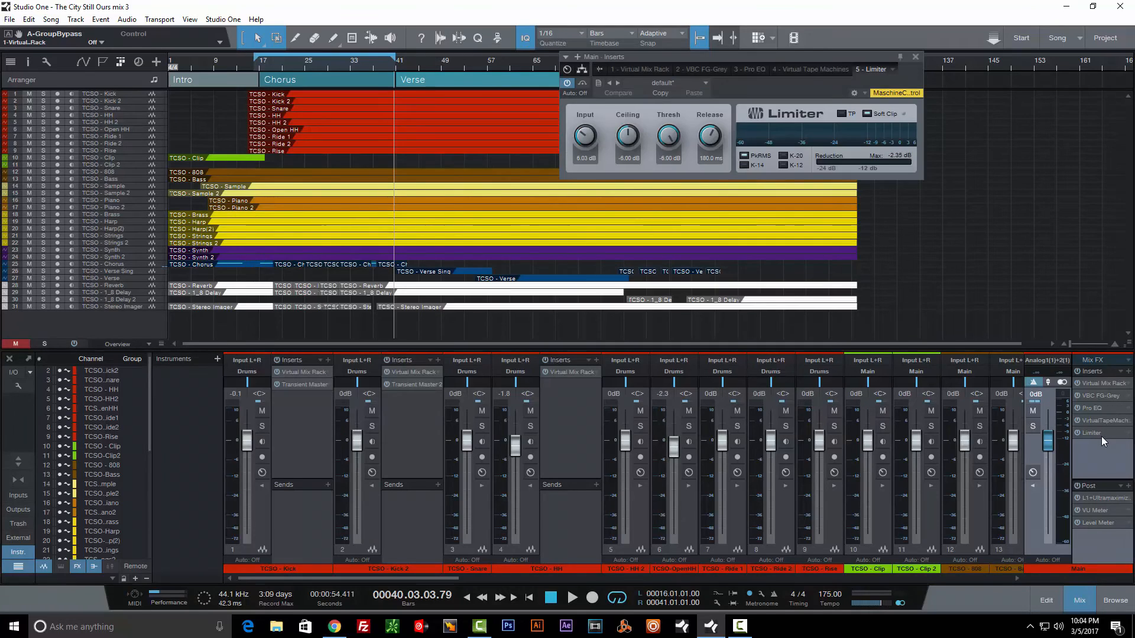
left_click(1105, 499)
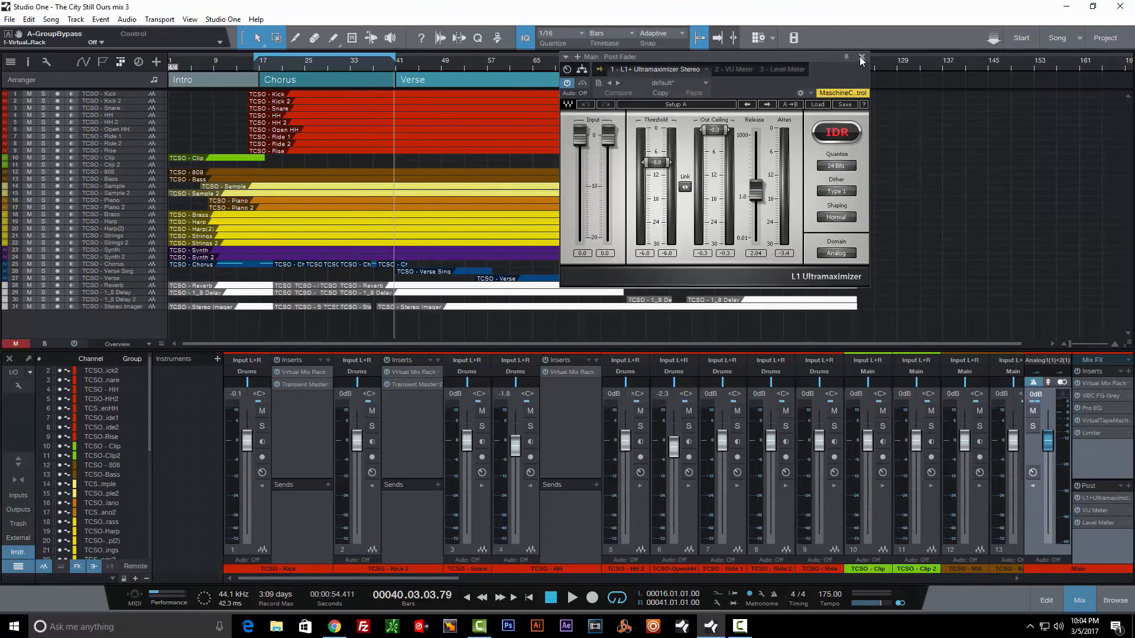
left_click(861, 57)
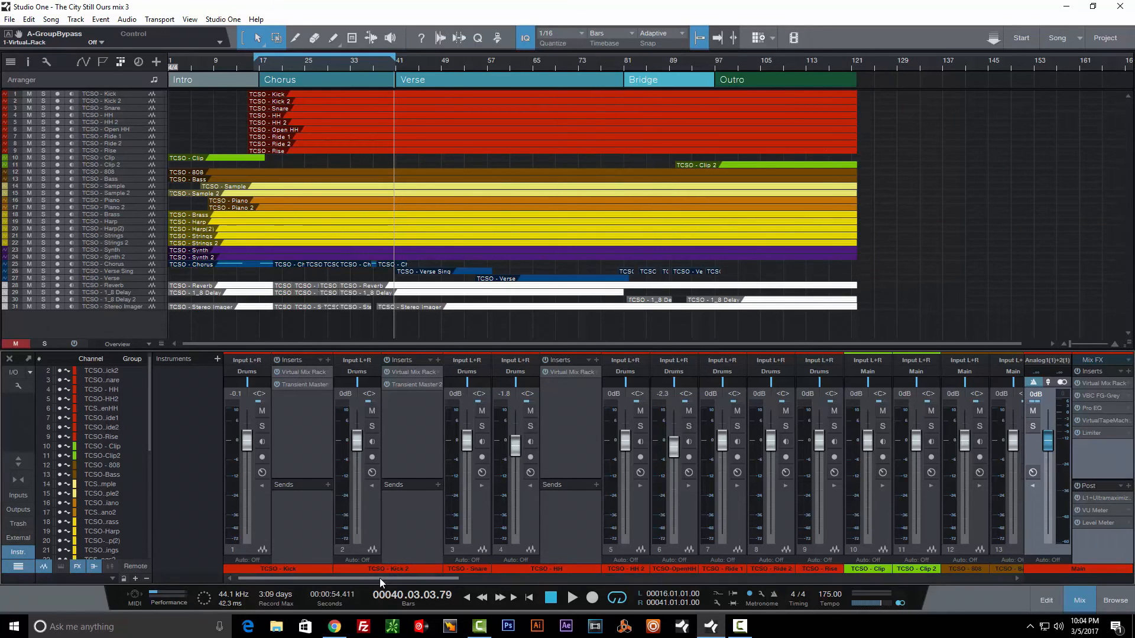
Open the Virtual Mix Rack on the Kick 2 channel to examine its Virtual Channel module, and close it
mouse_move(378, 578)
left_mouse_down()
mouse_move(462, 578)
mouse_move(372, 578)
left_mouse_up()
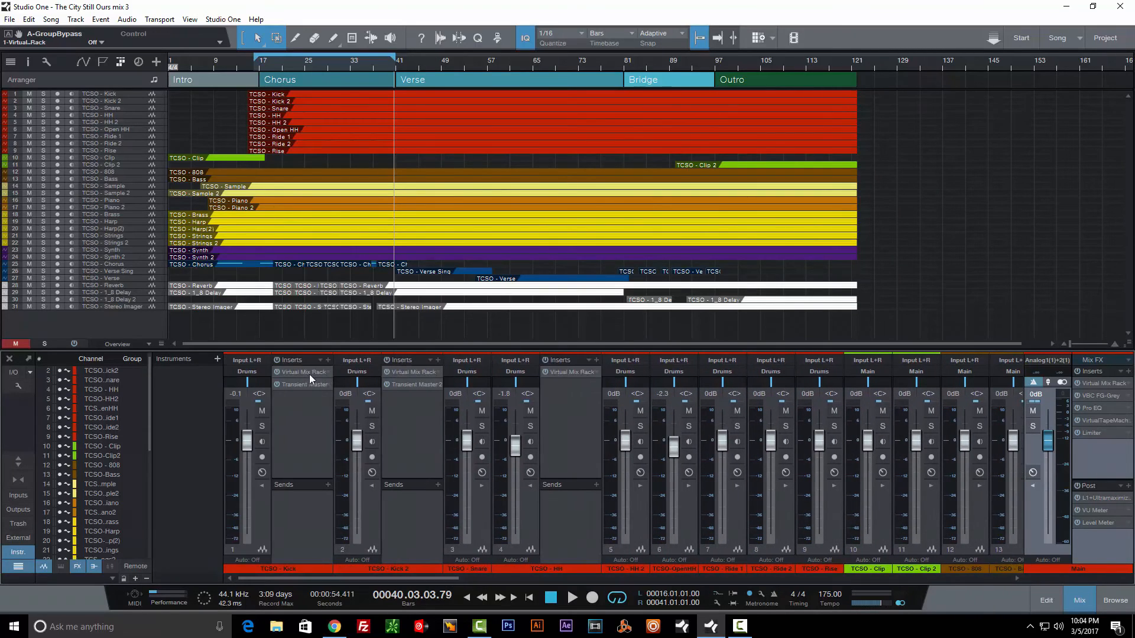
left_click(402, 373)
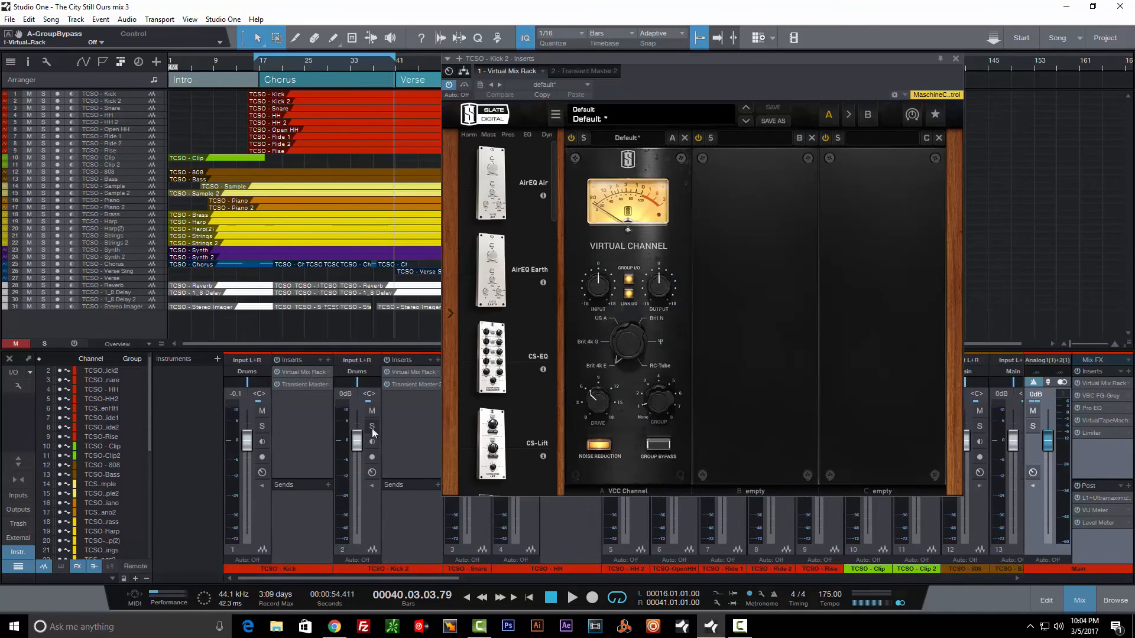
left_click(956, 58)
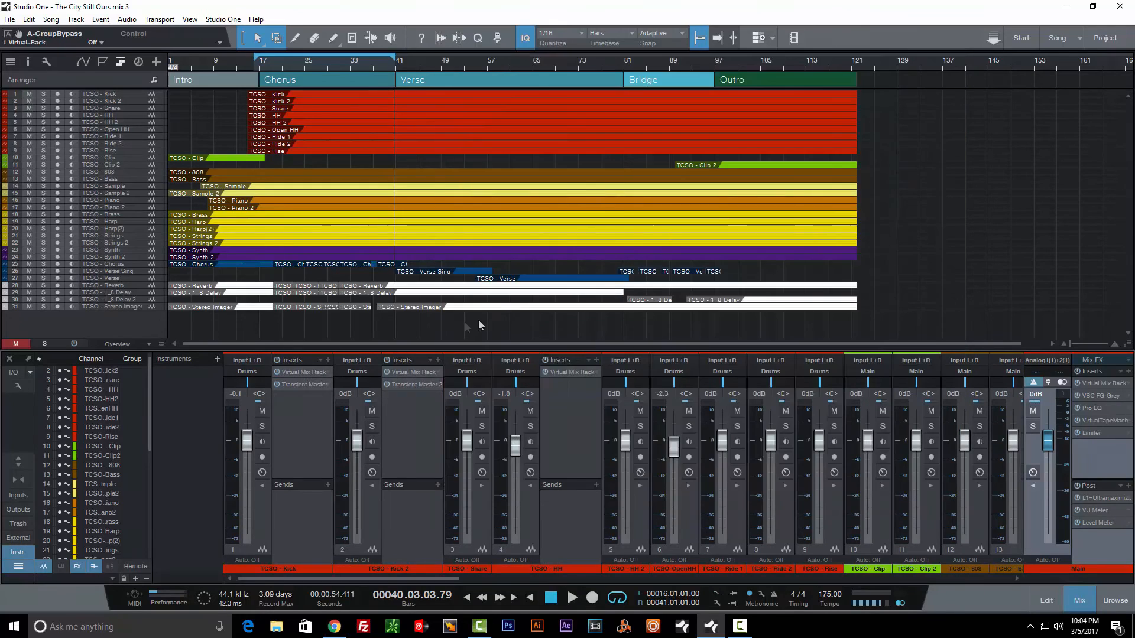
Open the Kick channel's Virtual Mix Rack, solo the Kick, and play it from bar 16
left_click(309, 370)
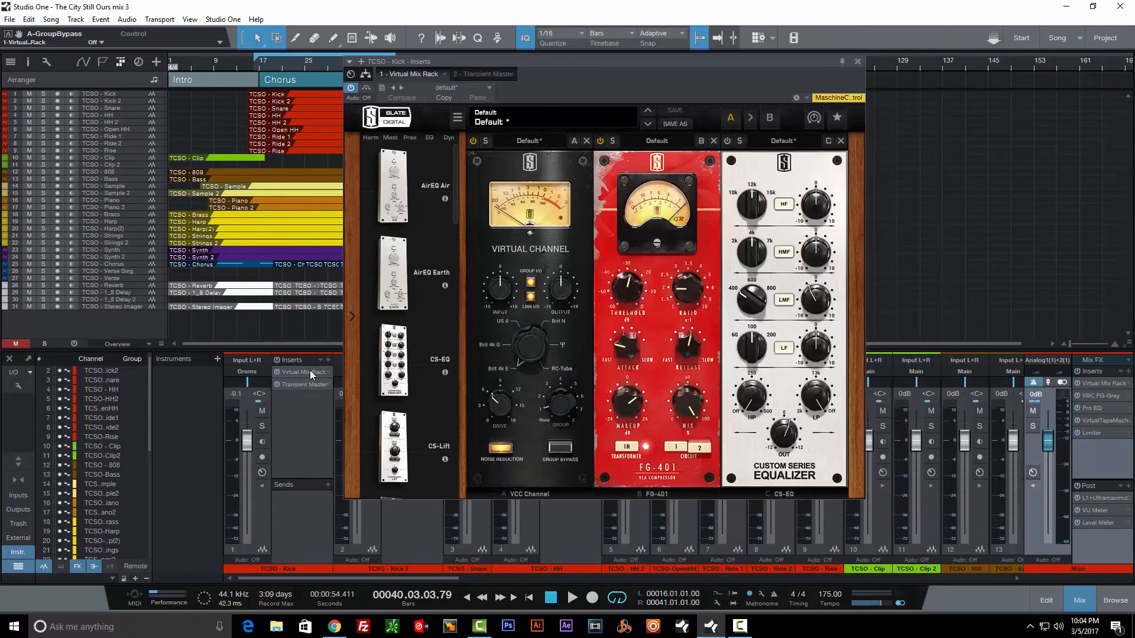
left_click(263, 427)
key("space")
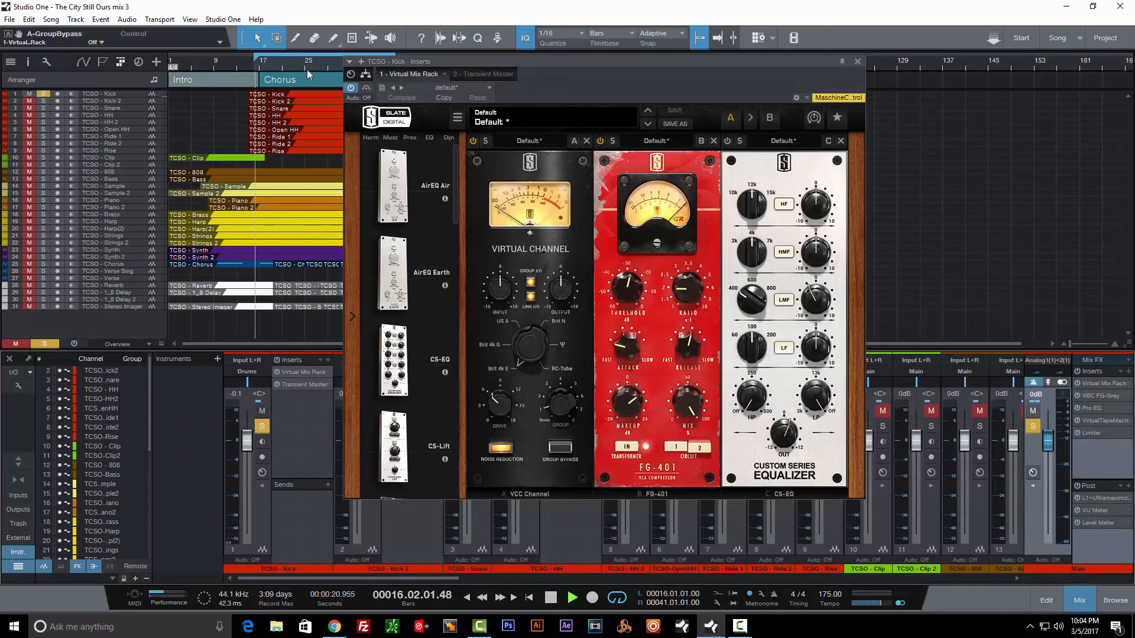
left_click(307, 75)
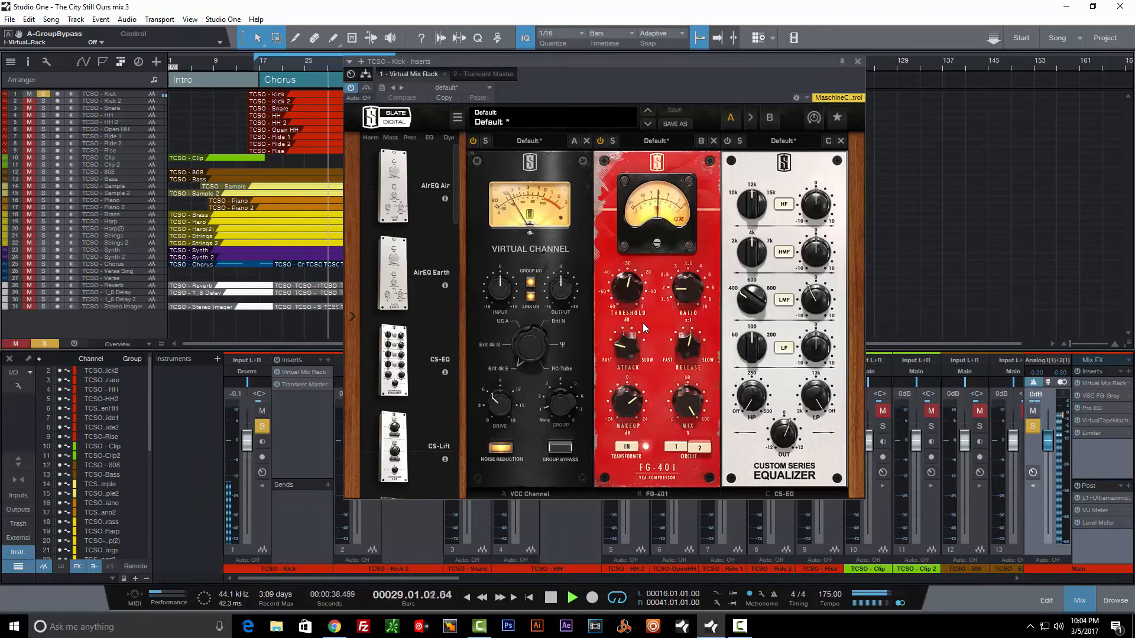
mouse_move(630, 293)
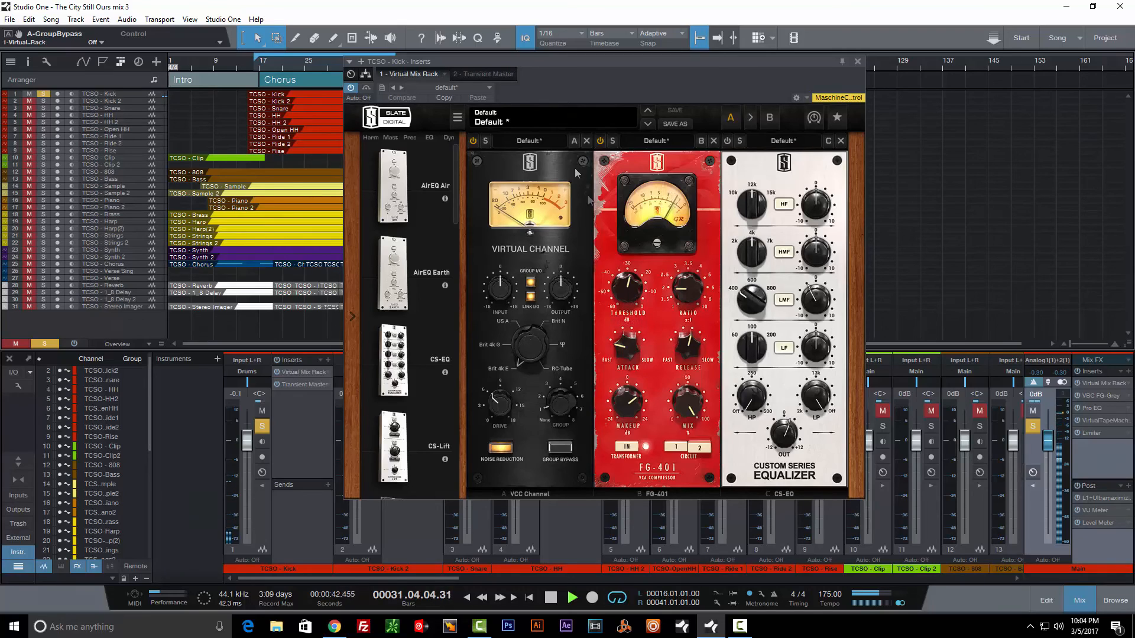
Reposition the Kick's Virtual Mix Rack window during playback, close it, stop playback, and clear the Kick solo
left_click_drag(532, 61, 699, 85)
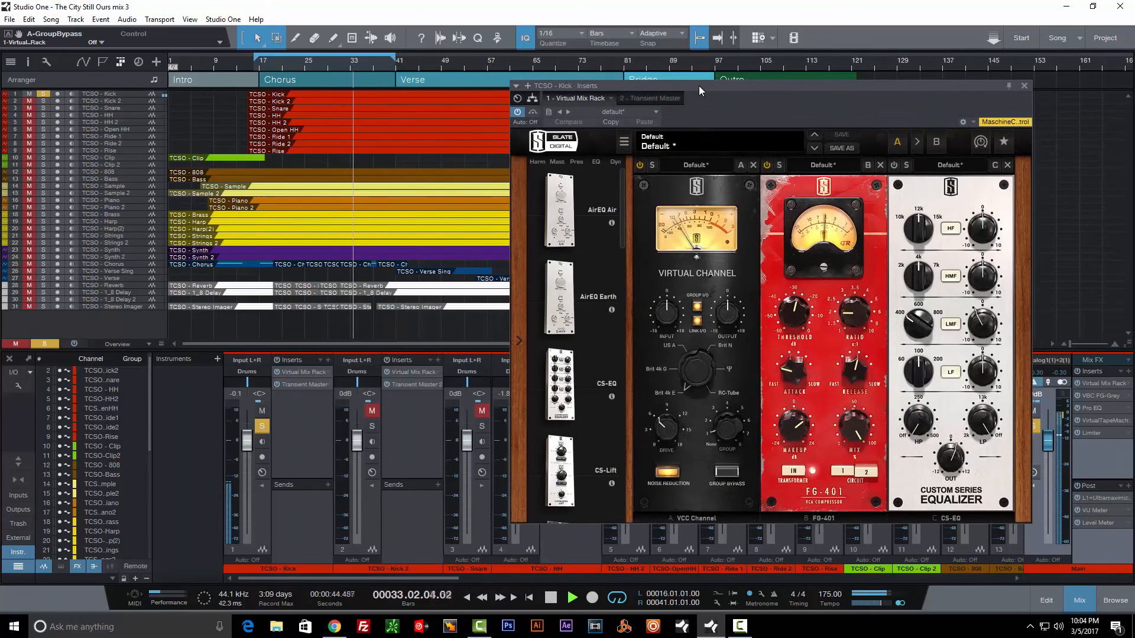
left_click_drag(774, 82, 651, 75)
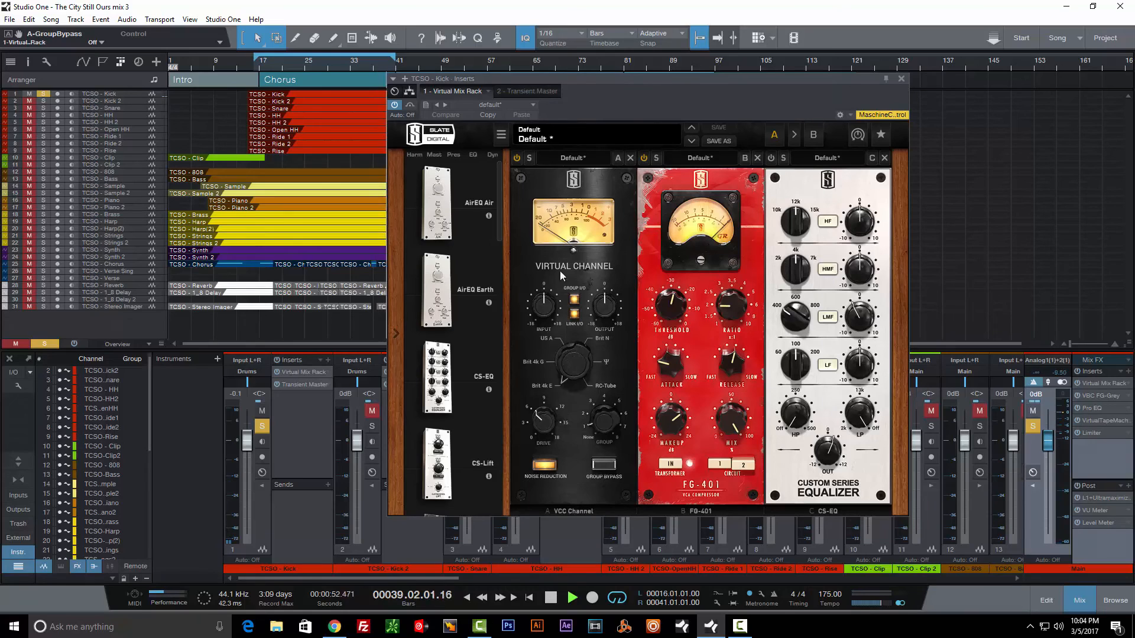
left_click(900, 79)
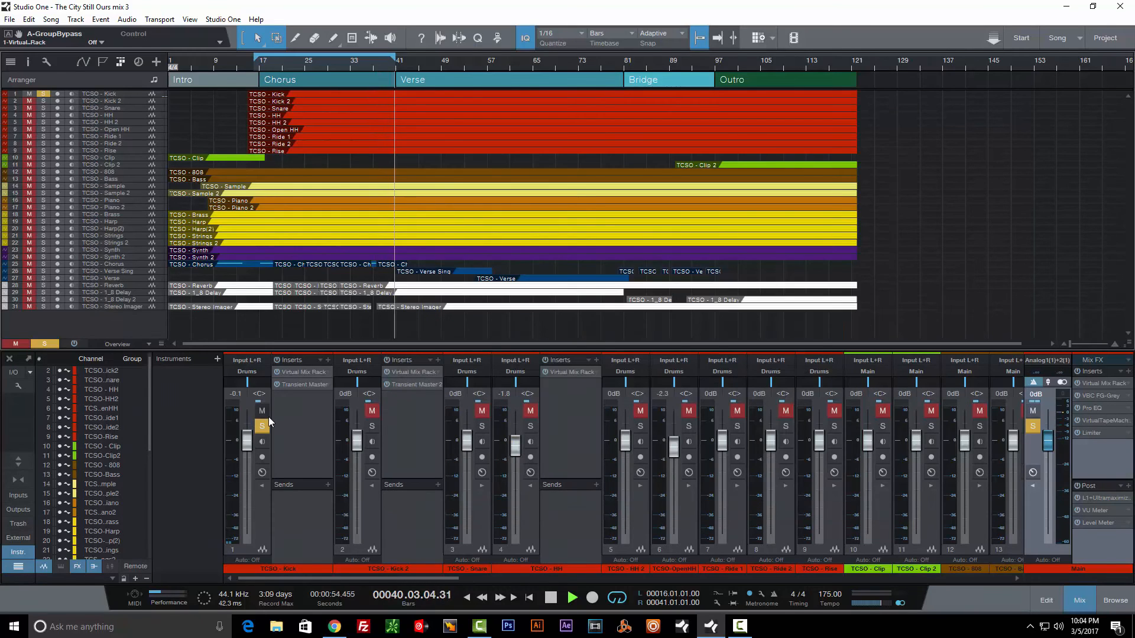
key("space")
Start playback from bar 16 with Verse Sing soloed, and switch the solo to the Chorus vocal channel
left_click_drag(349, 578, 678, 578)
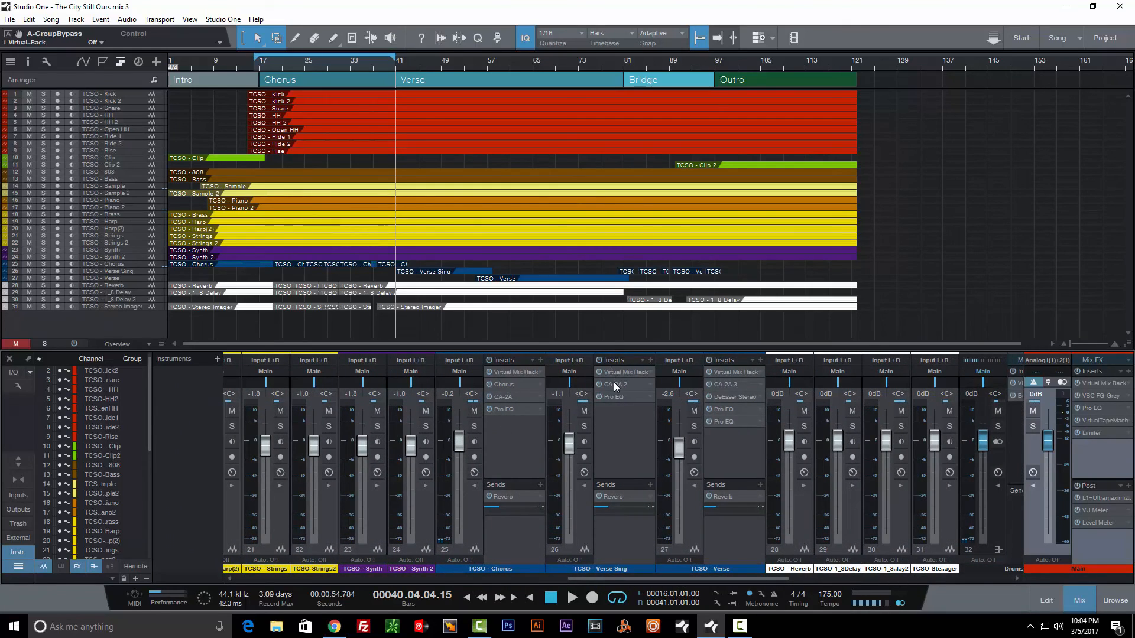
left_click(582, 426)
key("space")
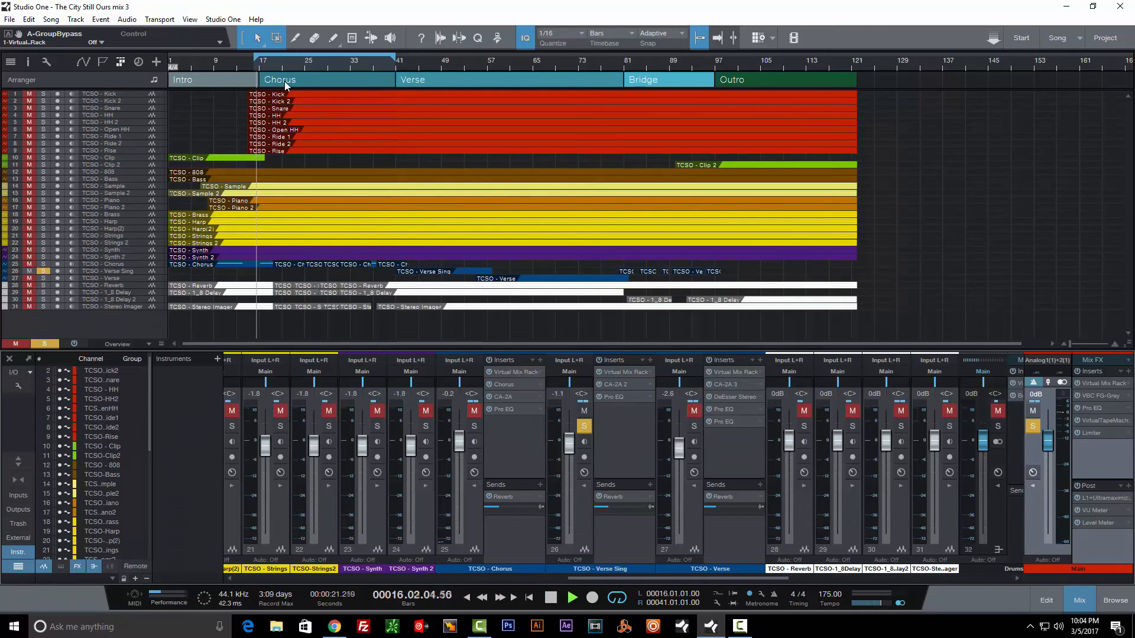
left_click(583, 426)
left_click(474, 426)
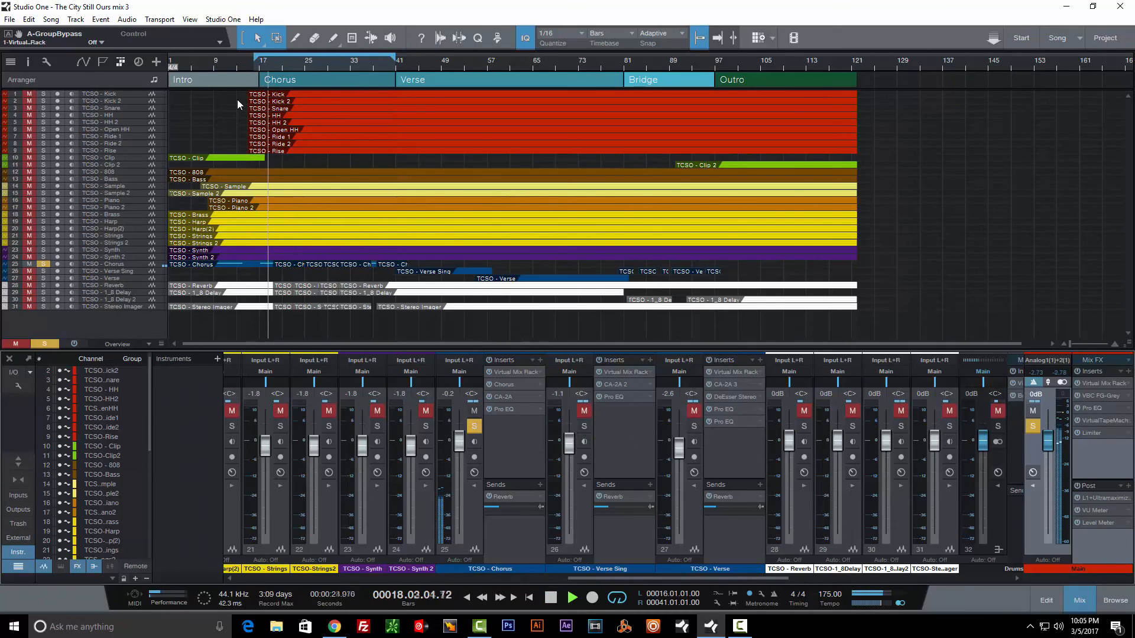
Compare the Chorus channel's inserts and Reverb send off and on, leave both active, stop playback, and clear the solo
left_click(490, 360)
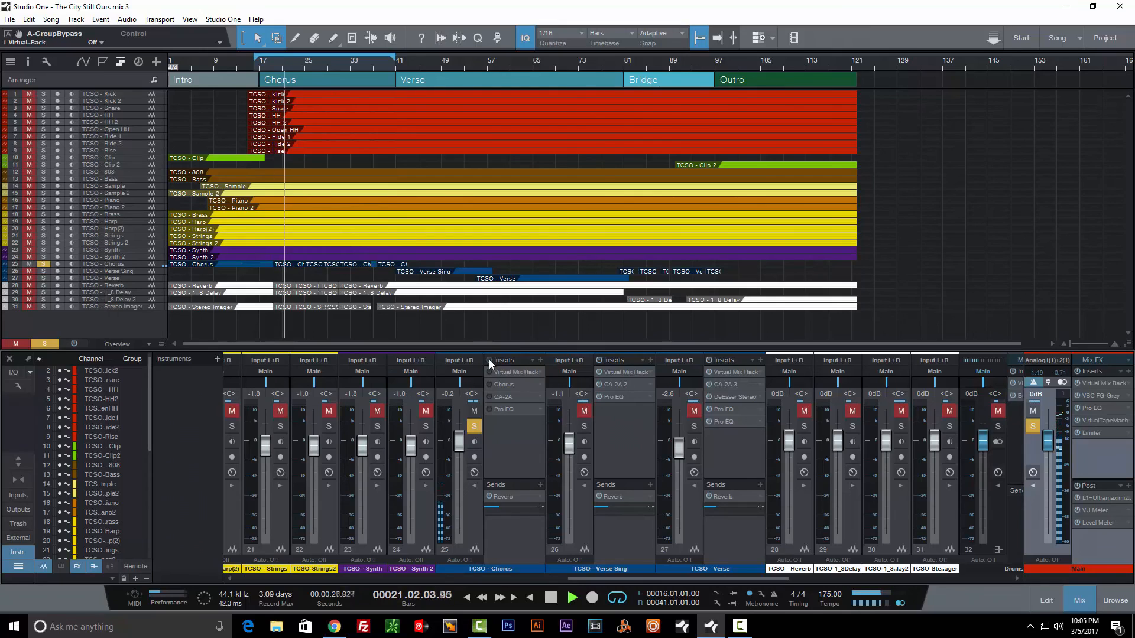
left_click(488, 360)
left_click(488, 498)
left_click(488, 498)
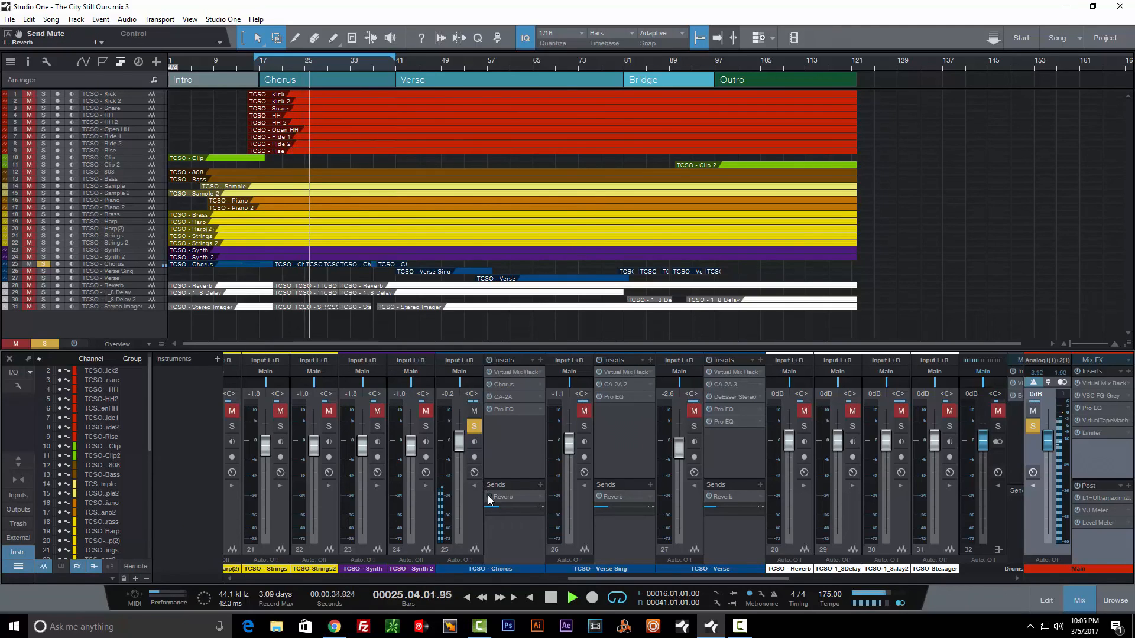
key("space")
left_click(474, 427)
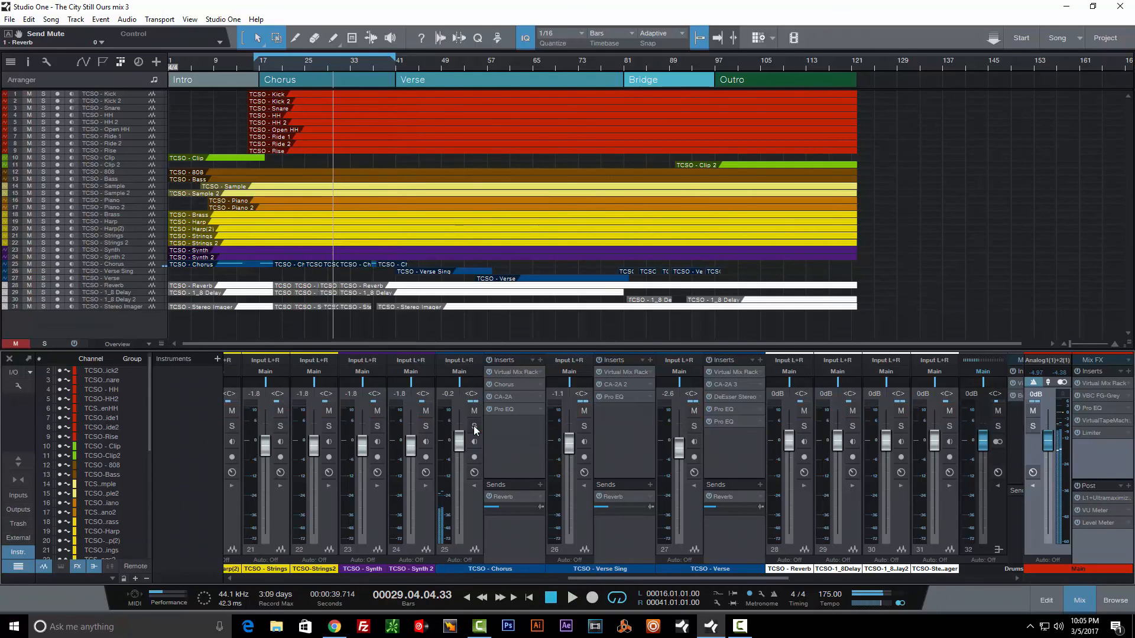
Solo Verse Sing and play the verse, comparing its Reverb send and inserts off and on, leaving both active, and clear the solo
left_click(584, 427)
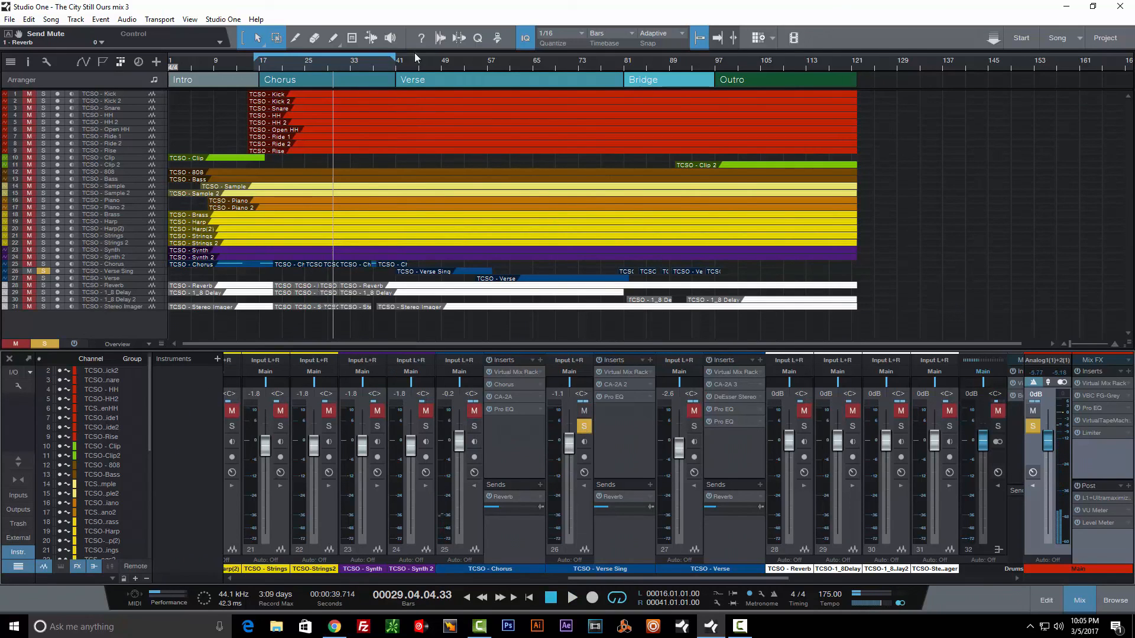
left_click(403, 63)
key("space")
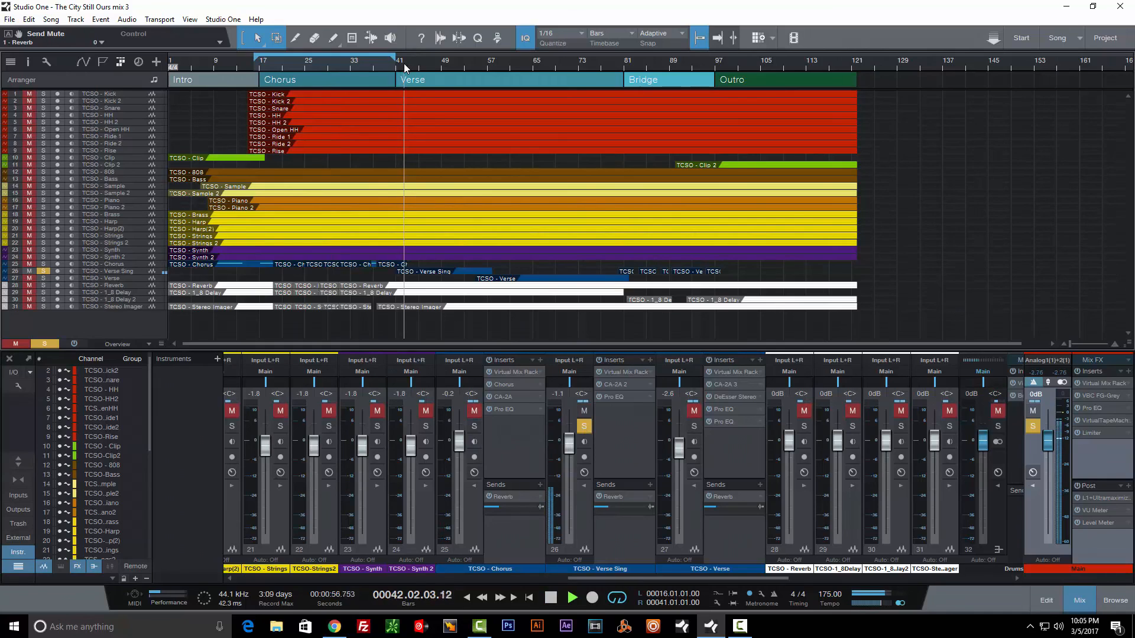
left_click(599, 497)
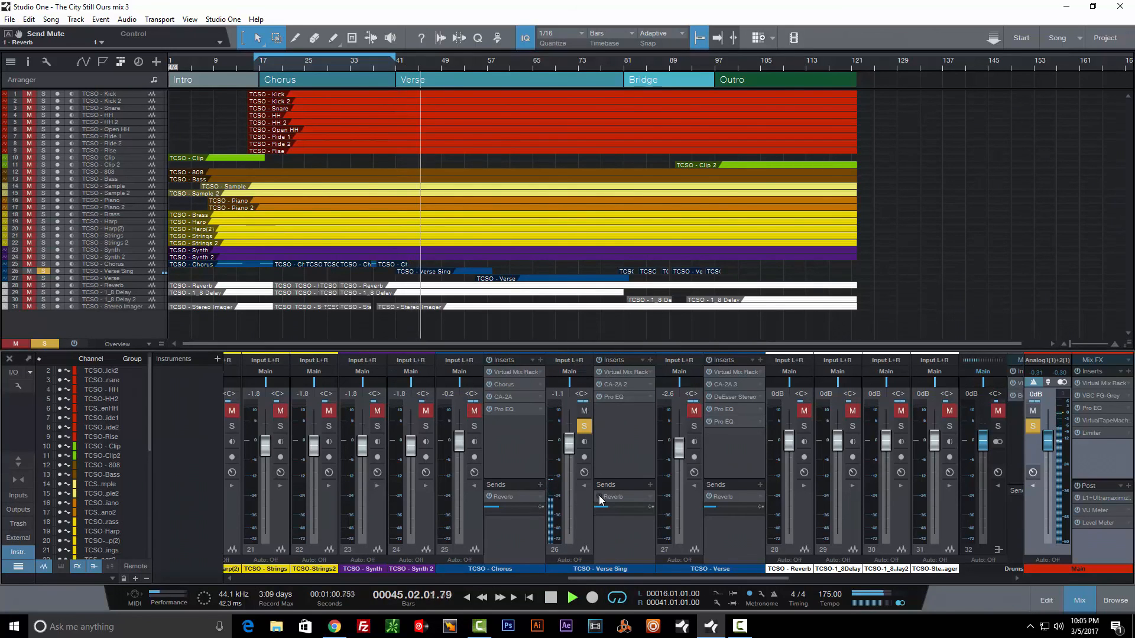
left_click(599, 497)
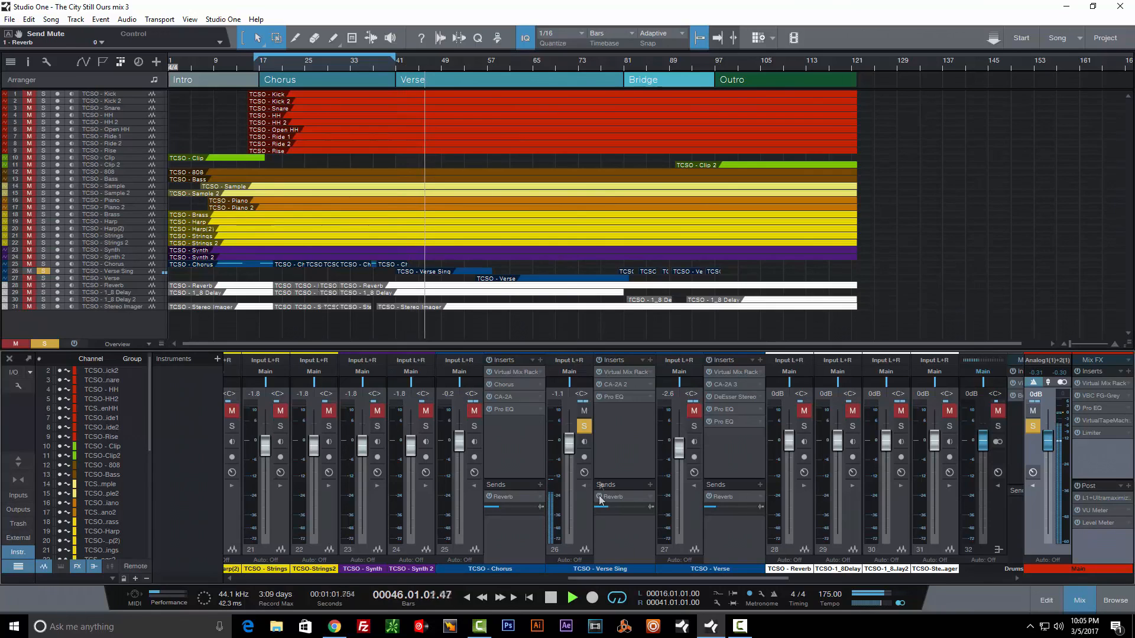
left_click(599, 360)
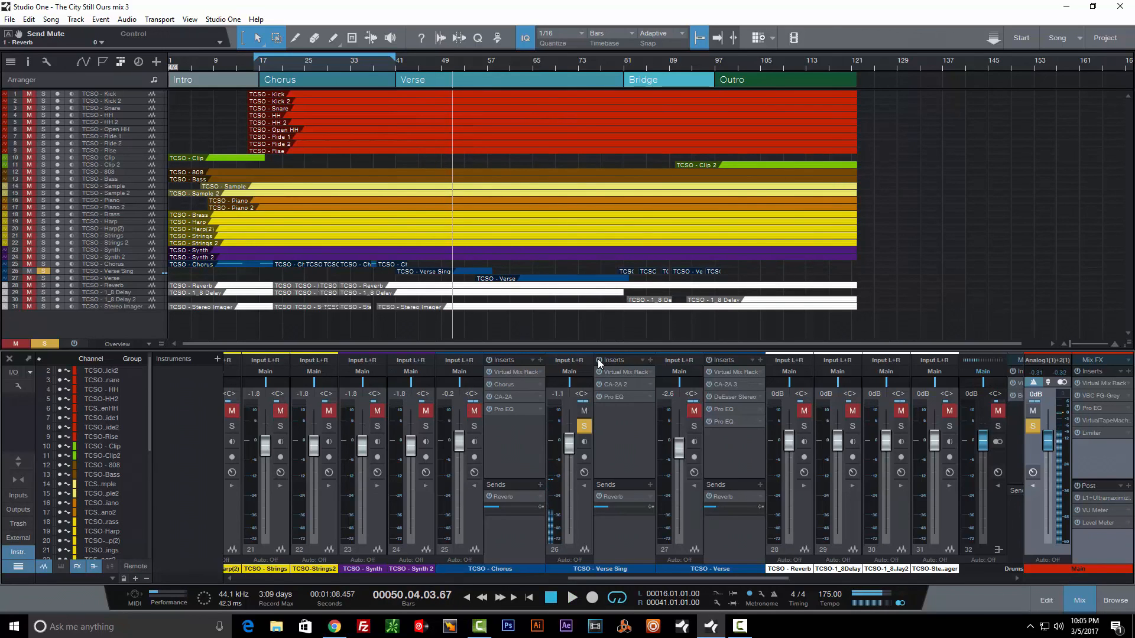
left_click(584, 426)
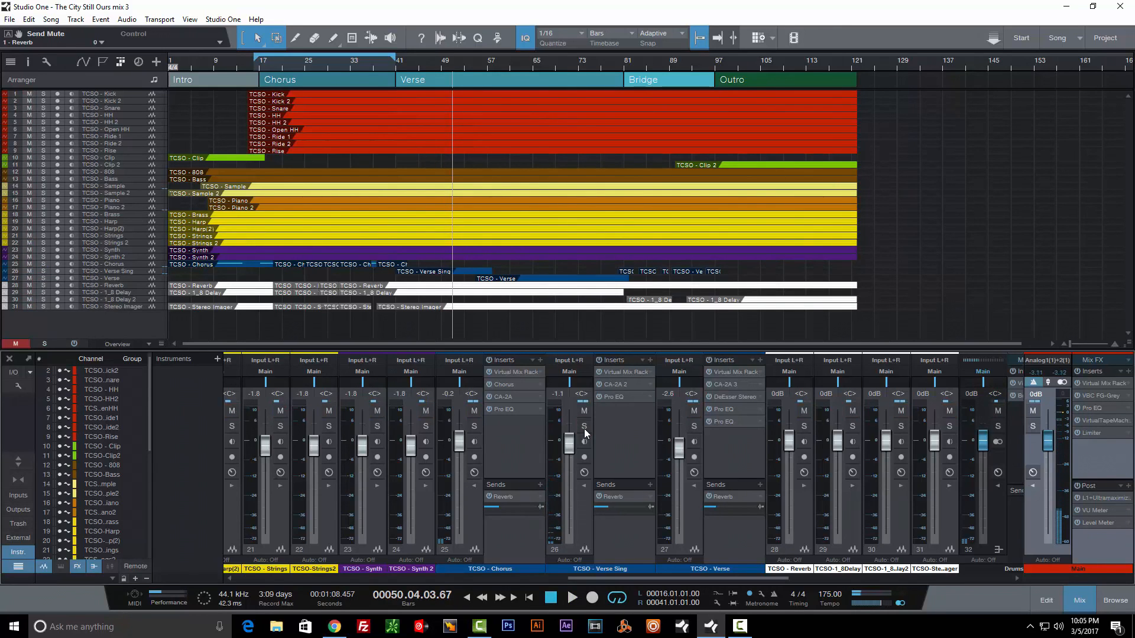